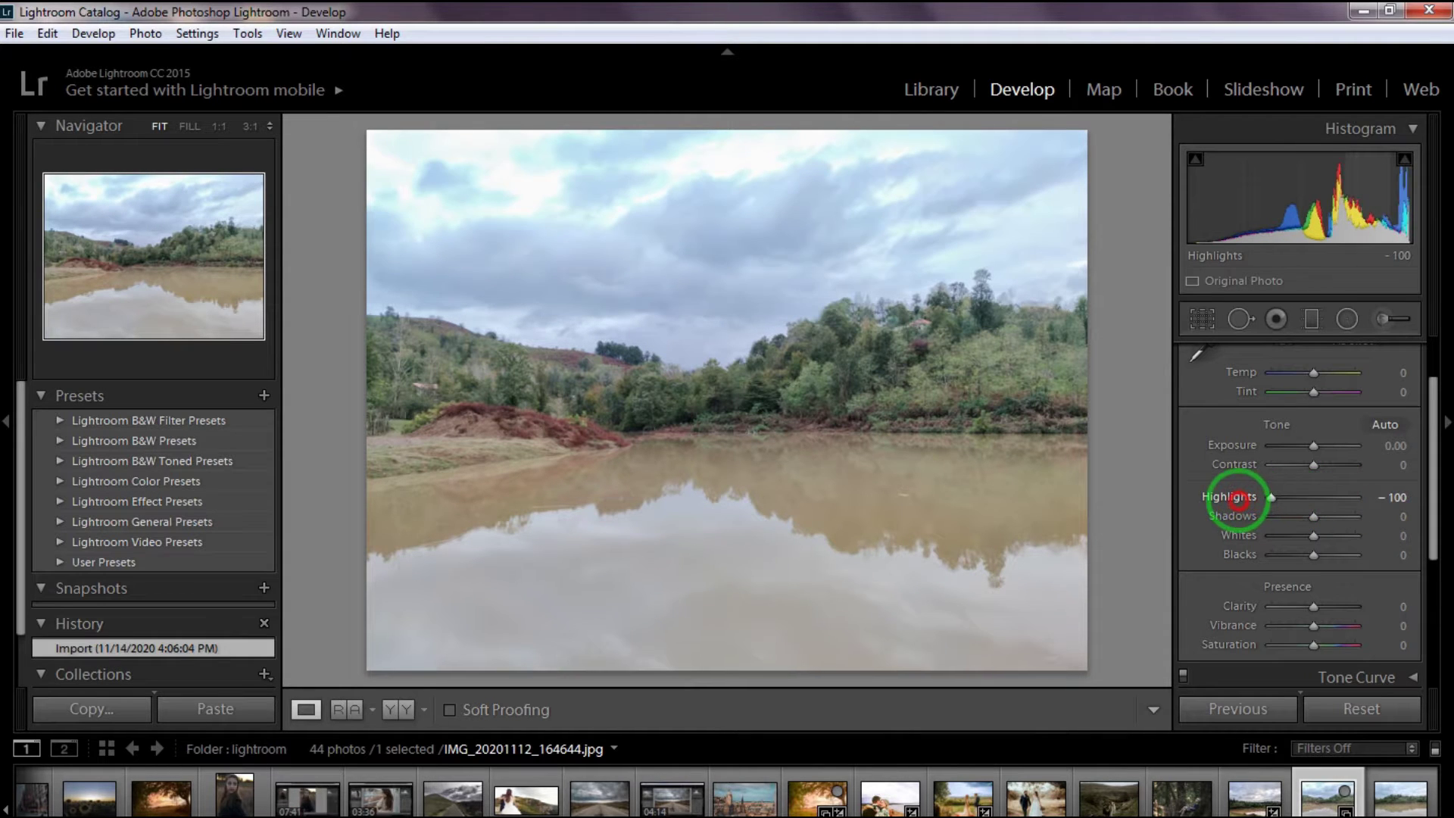
# Step: Adjust the lake photo's tone by setting Shadows to -50, Whites to +28 and Blacks to -25
pyautogui.moveTo(1400, 516); pyautogui.dragTo(1346, 514)
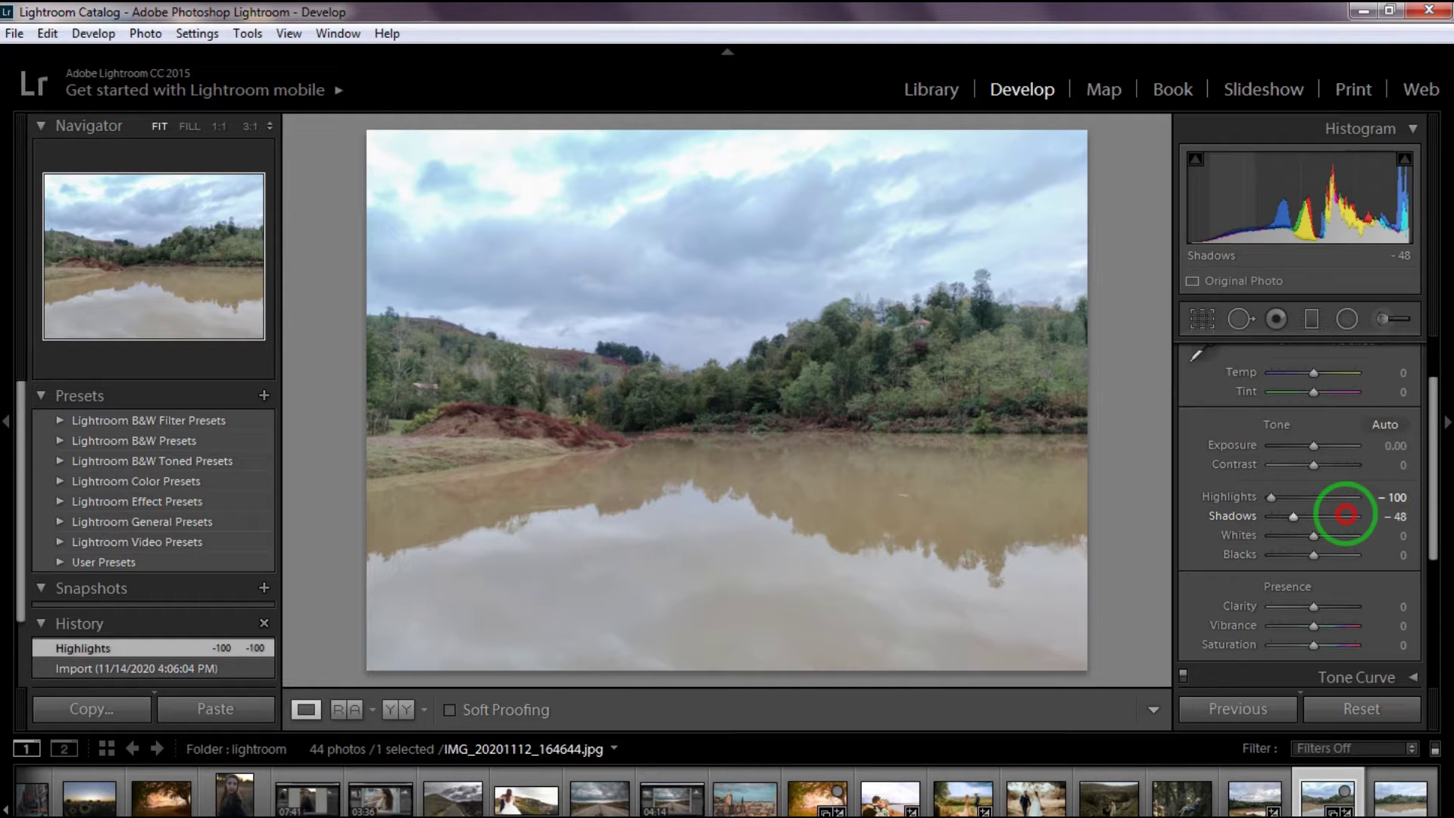
pyautogui.moveTo(1346, 514); pyautogui.dragTo(1316, 532)
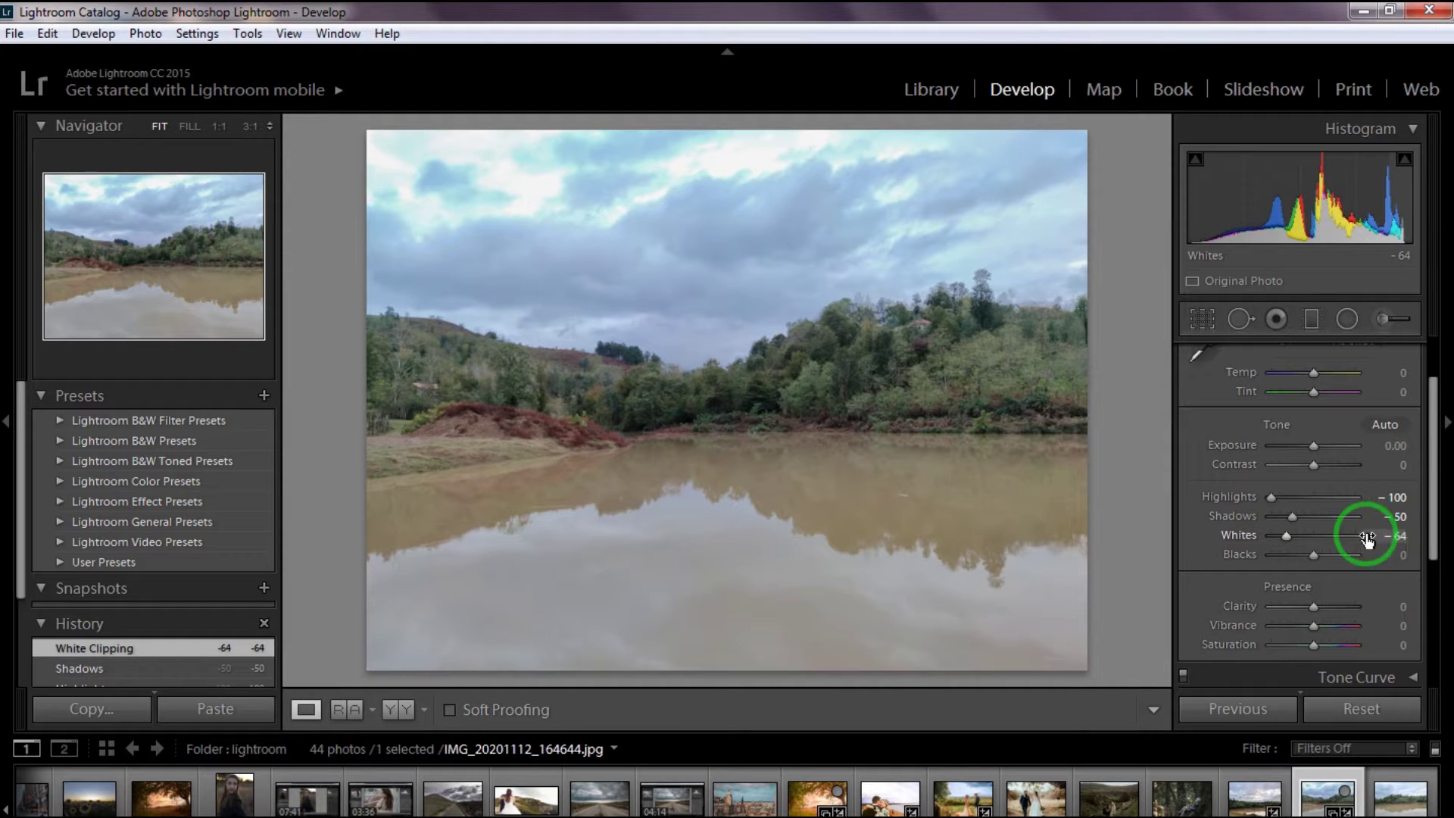
pyautogui.click(1311, 533)
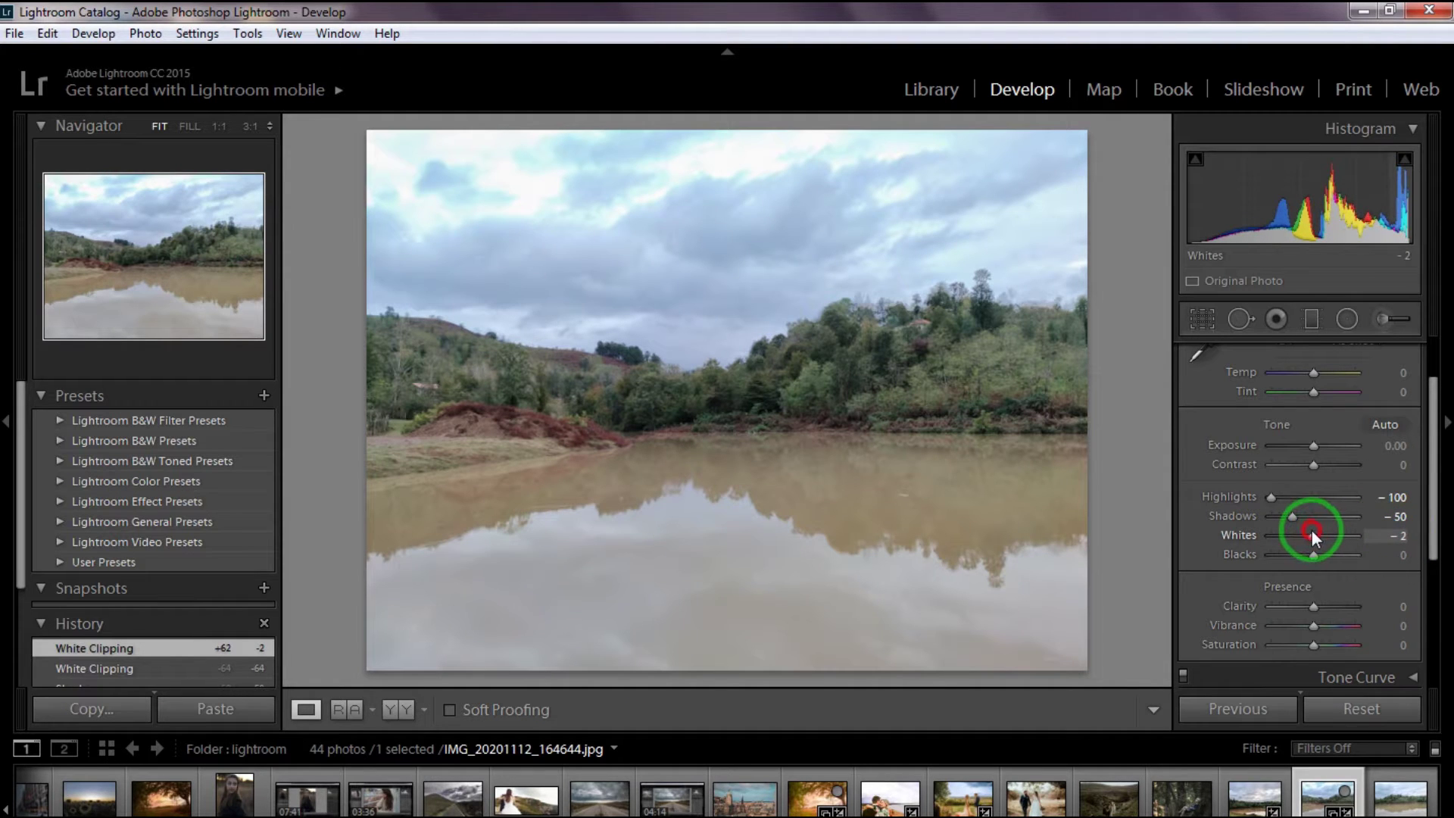
pyautogui.moveTo(1313, 535); pyautogui.dragTo(1313, 556)
pyautogui.press('shift')
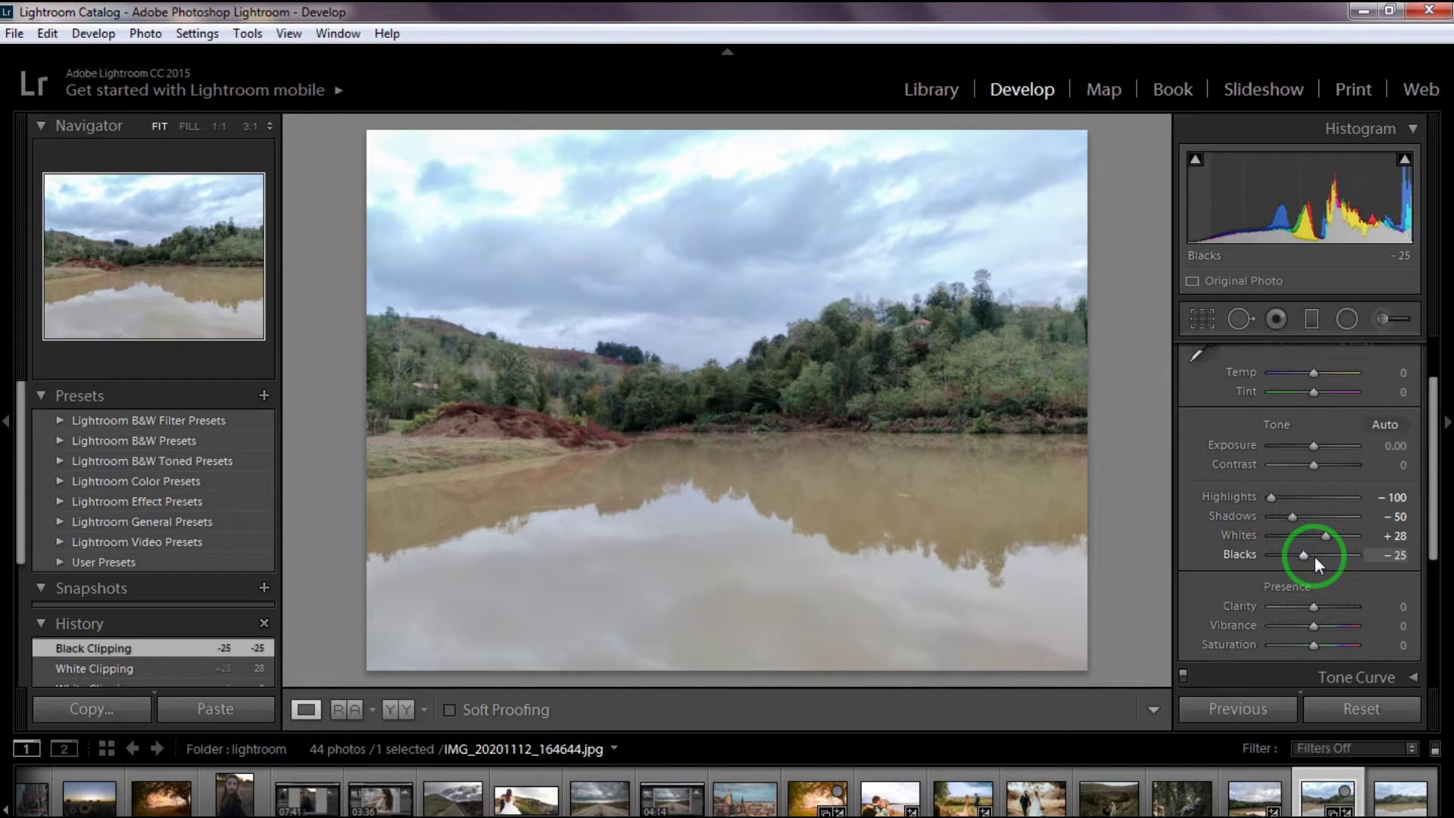
# Step: Set the photo's Clarity to +70
pyautogui.moveTo(1431, 496); pyautogui.dragTo(1431, 572)
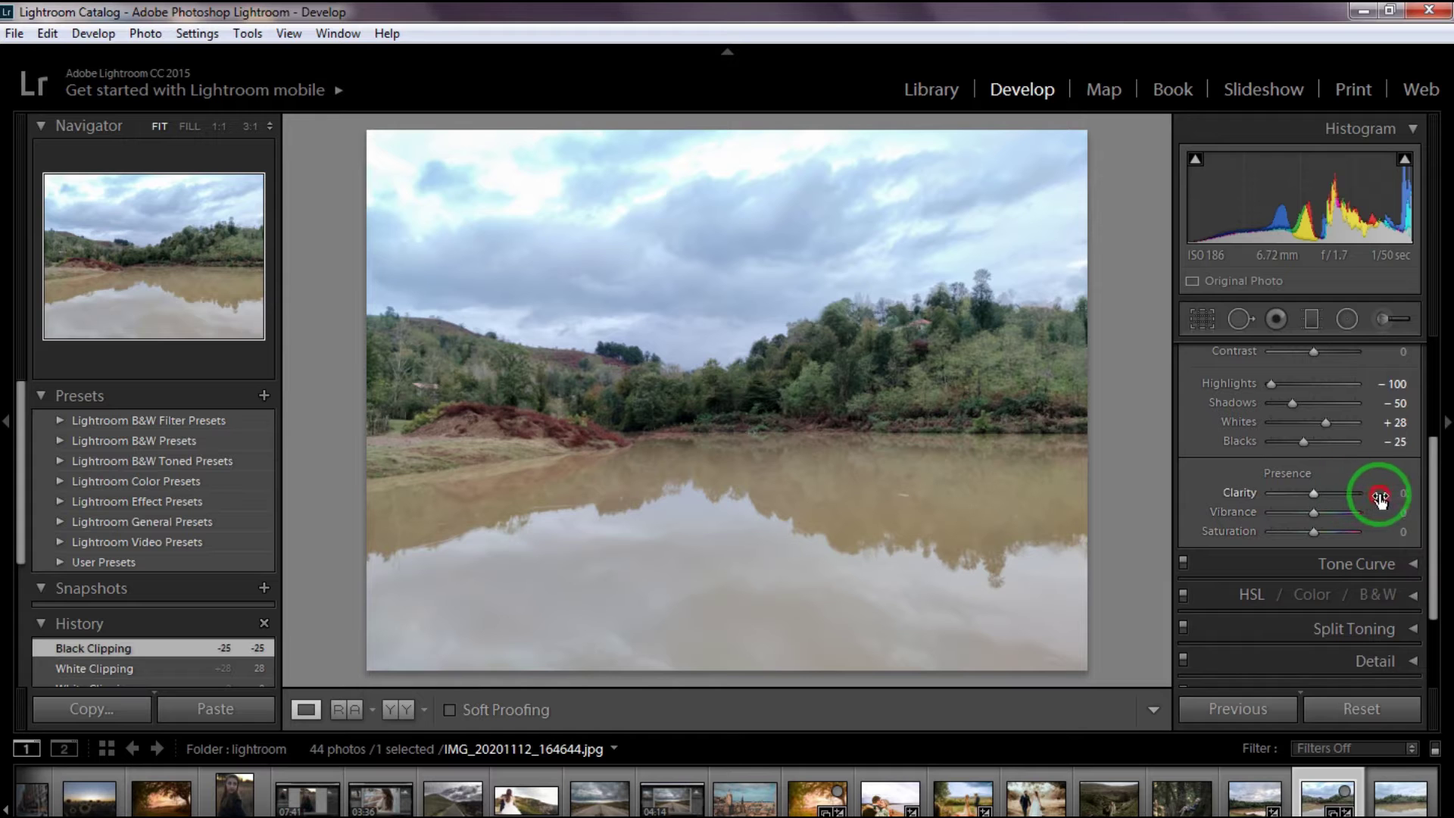
pyautogui.moveTo(1379, 493)
pyautogui.mouseDown()
pyautogui.moveTo(1429, 502)
pyautogui.moveTo(1386, 492)
pyautogui.mouseUp()
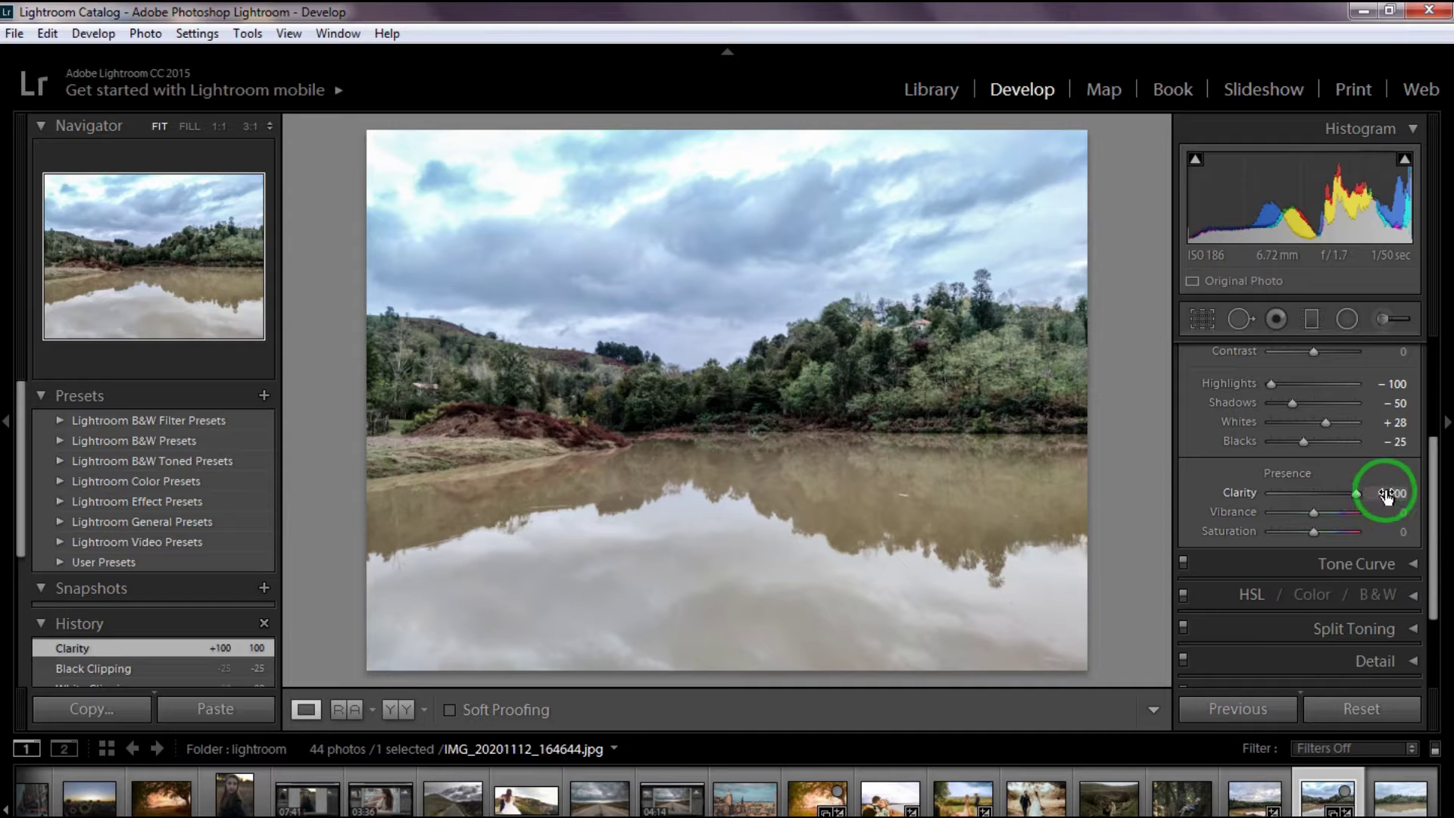
pyautogui.moveTo(1378, 493); pyautogui.dragTo(1439, 557)
# Step: In the per-color adjustments, set the red Hue to -30 with red Saturation at 0, and the orange Hue to -41
pyautogui.click(1321, 498)
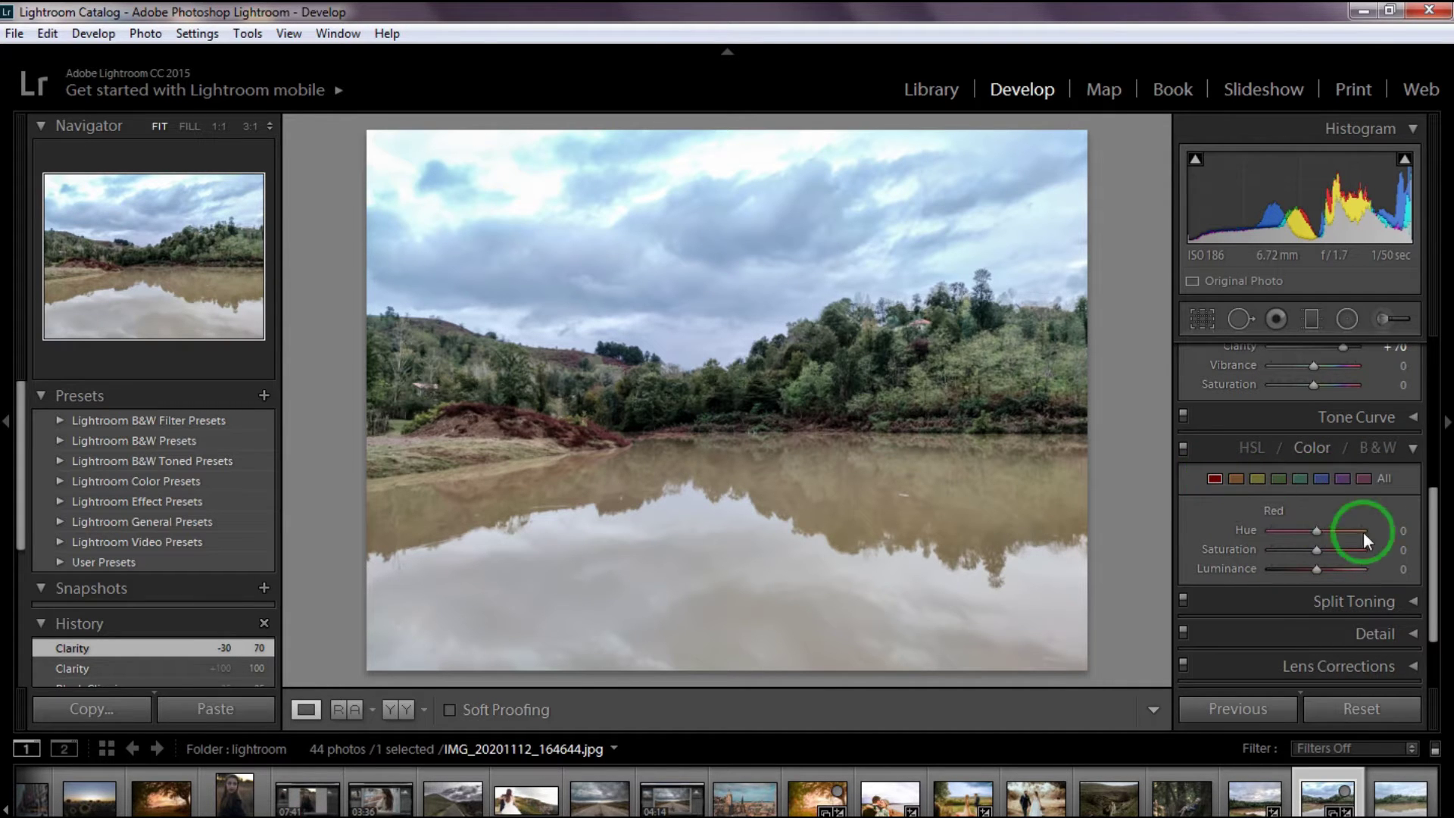
pyautogui.moveTo(1396, 529); pyautogui.dragTo(1361, 540)
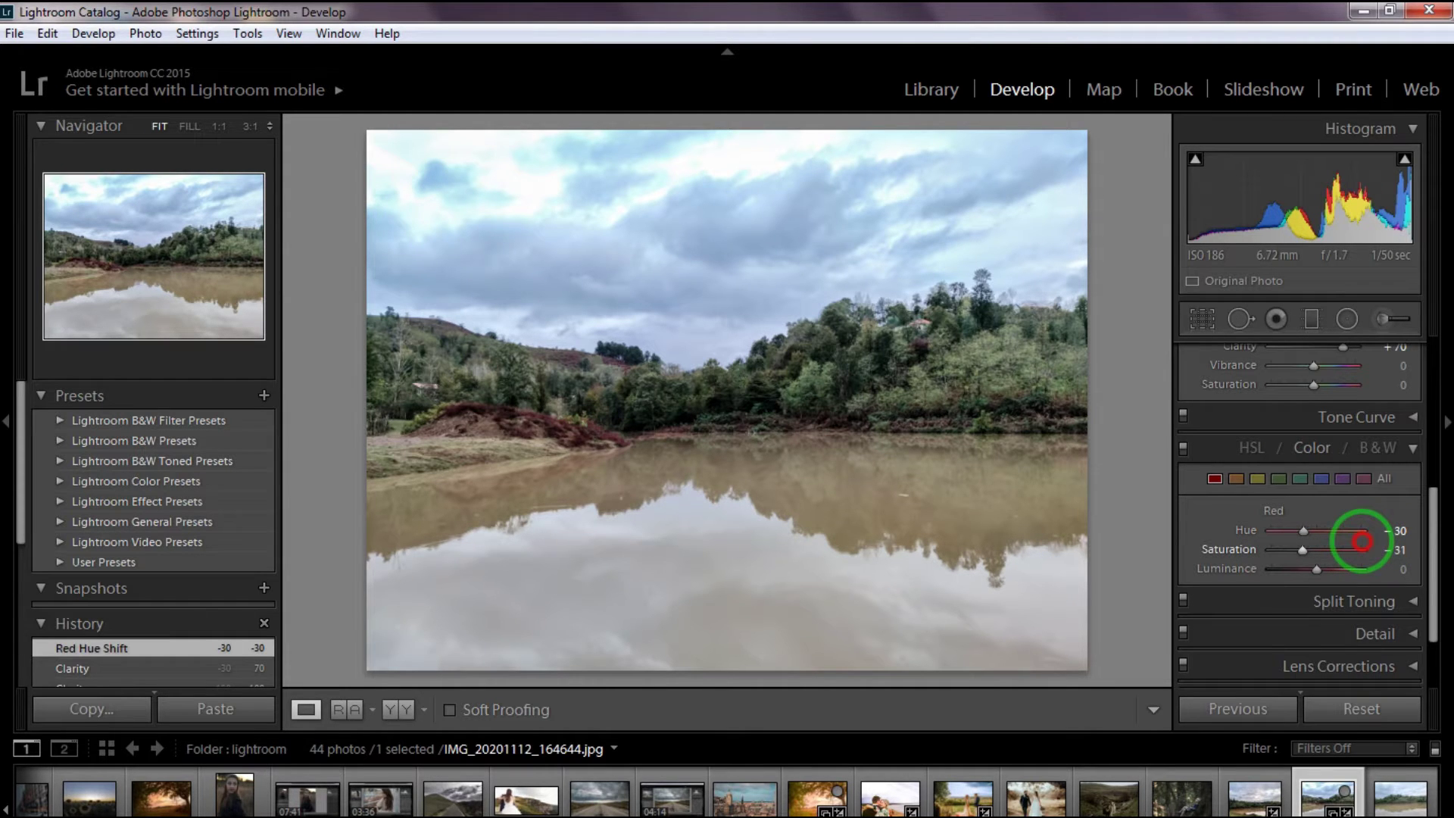
pyautogui.moveTo(1361, 541); pyautogui.dragTo(1293, 547)
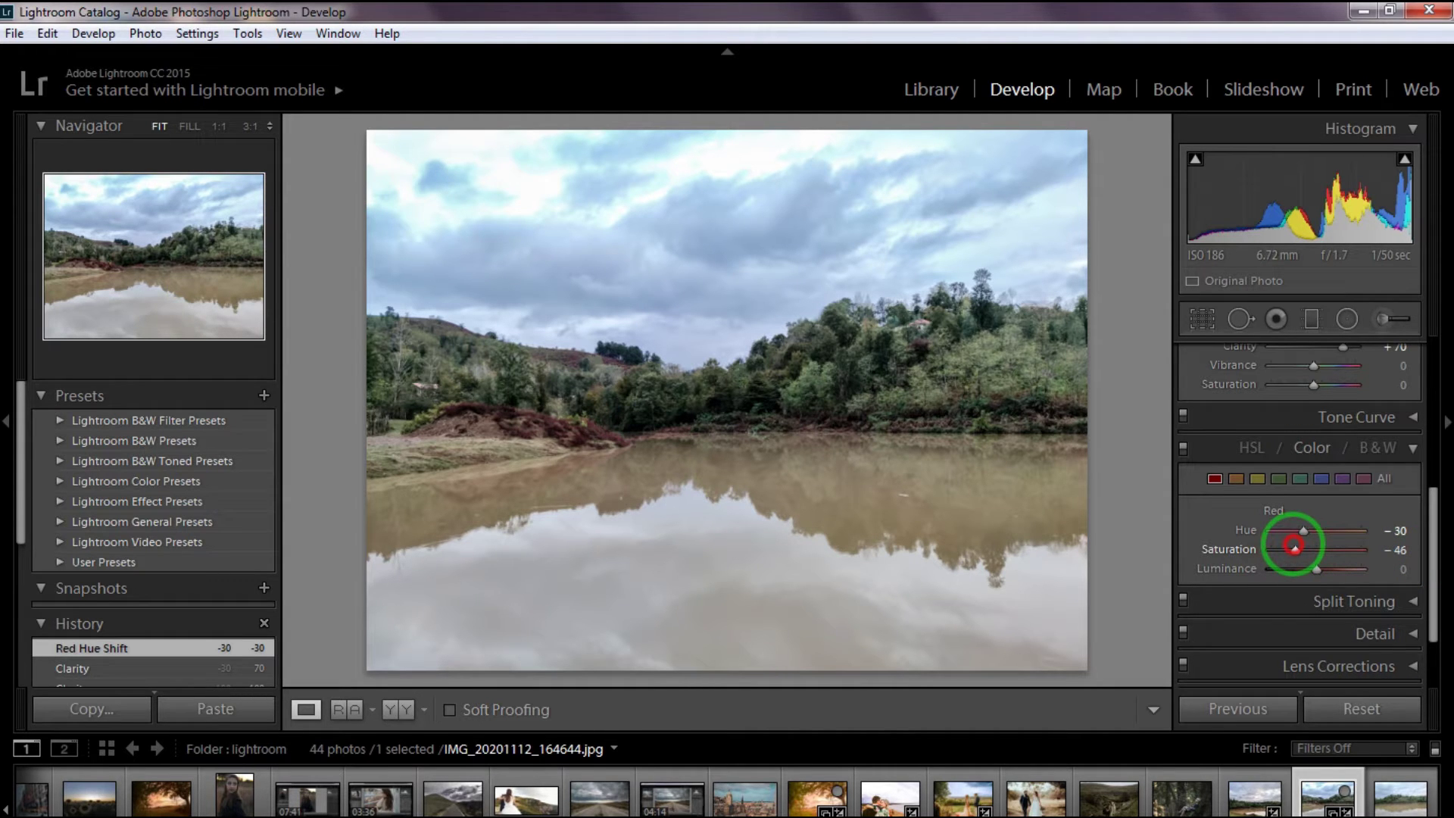
pyautogui.moveTo(1294, 547); pyautogui.dragTo(1293, 546)
pyautogui.click(1315, 548)
pyautogui.doubleClick(1314, 550)
pyautogui.click(1236, 478)
pyautogui.moveTo(1401, 530); pyautogui.dragTo(1356, 533)
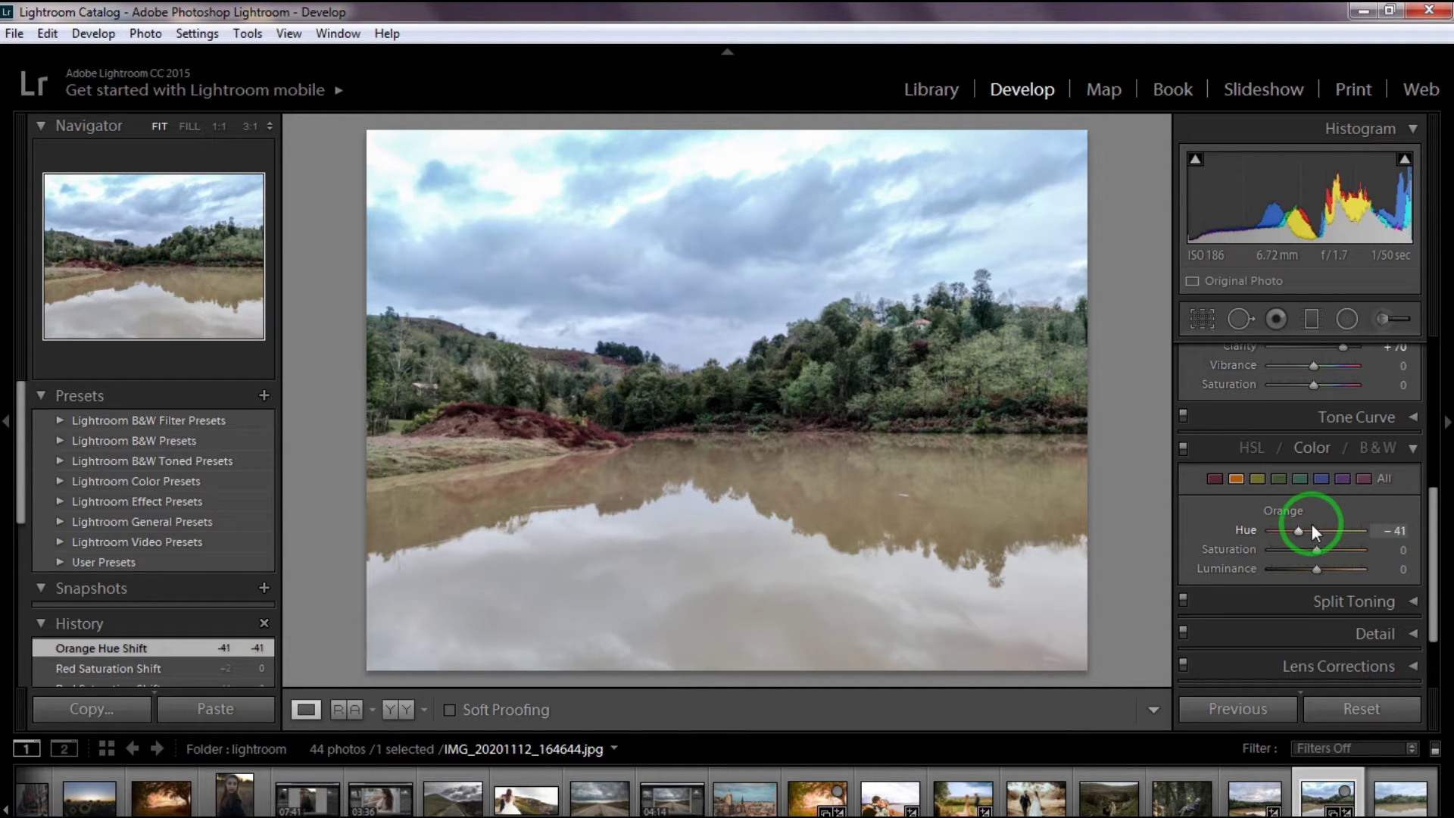
# Step: Set the green Hue to +50, green Saturation to +30 and green Luminance to +30
pyautogui.click(1279, 479)
pyautogui.moveTo(1406, 538); pyautogui.dragTo(1427, 571)
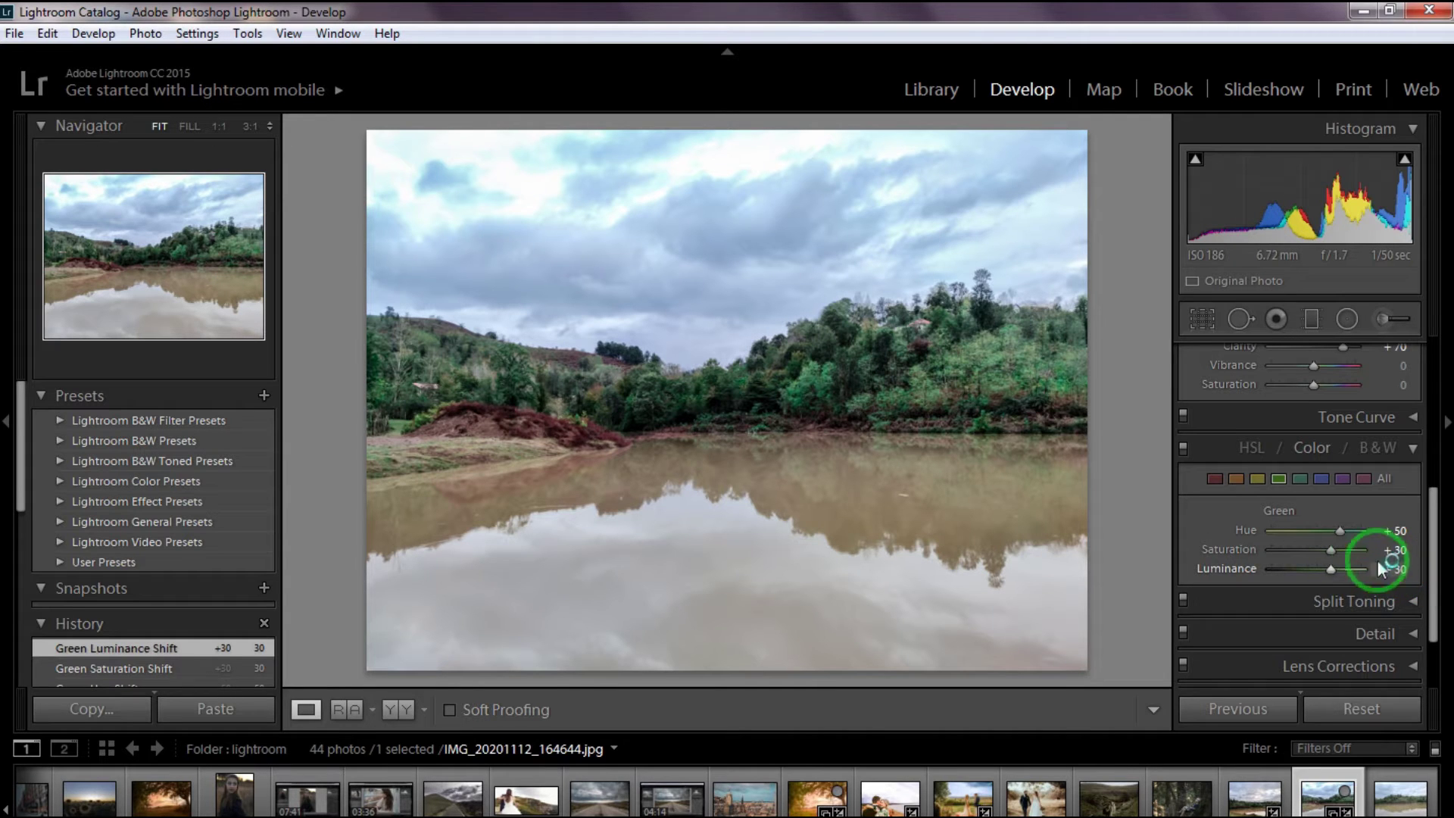
# Step: Set the aqua Hue to +20, aqua Saturation to -70 and aqua Luminance to -50
pyautogui.click(1298, 475)
pyautogui.moveTo(1398, 534); pyautogui.dragTo(1421, 530)
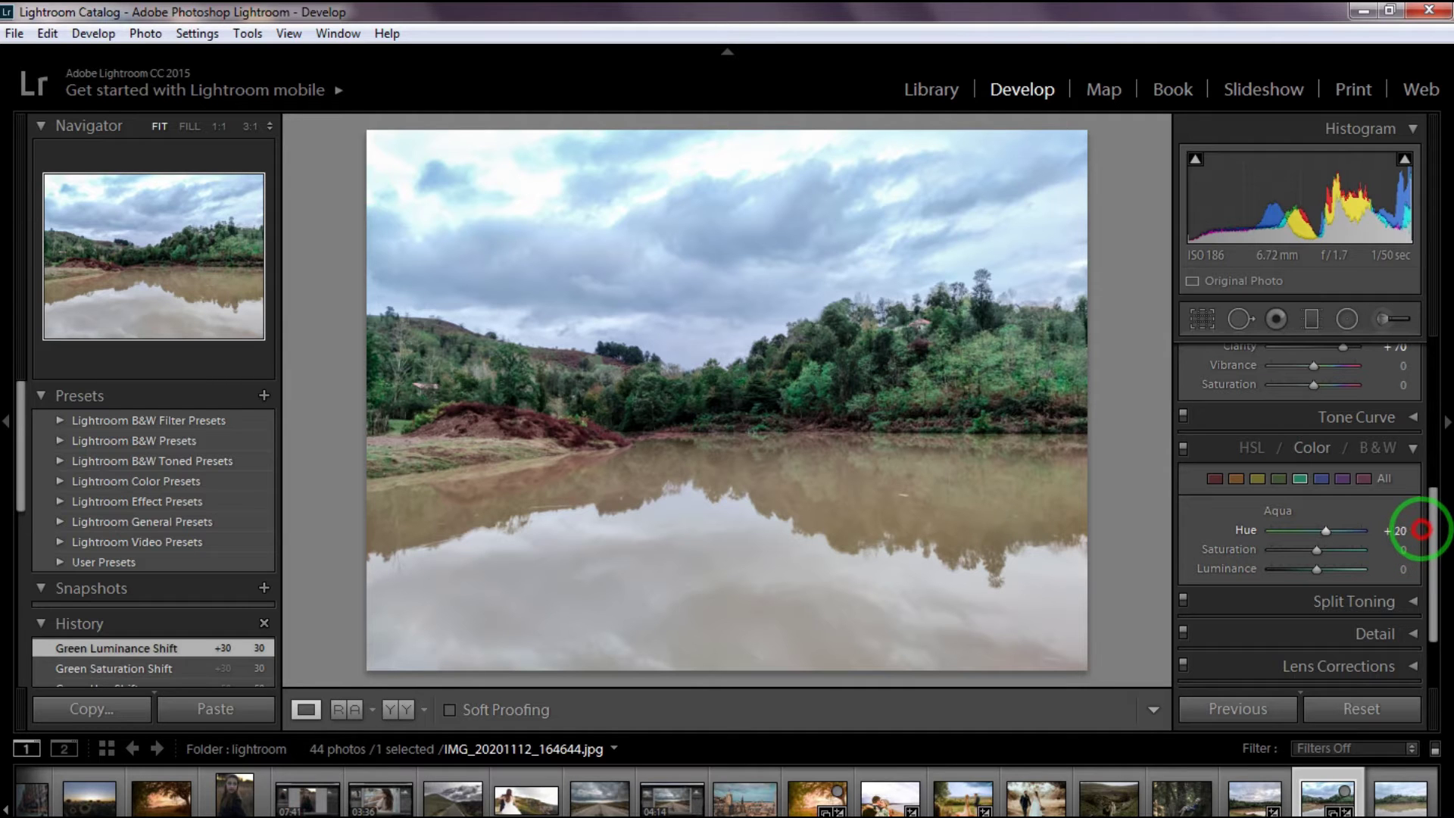
pyautogui.moveTo(1394, 547); pyautogui.dragTo(1337, 566)
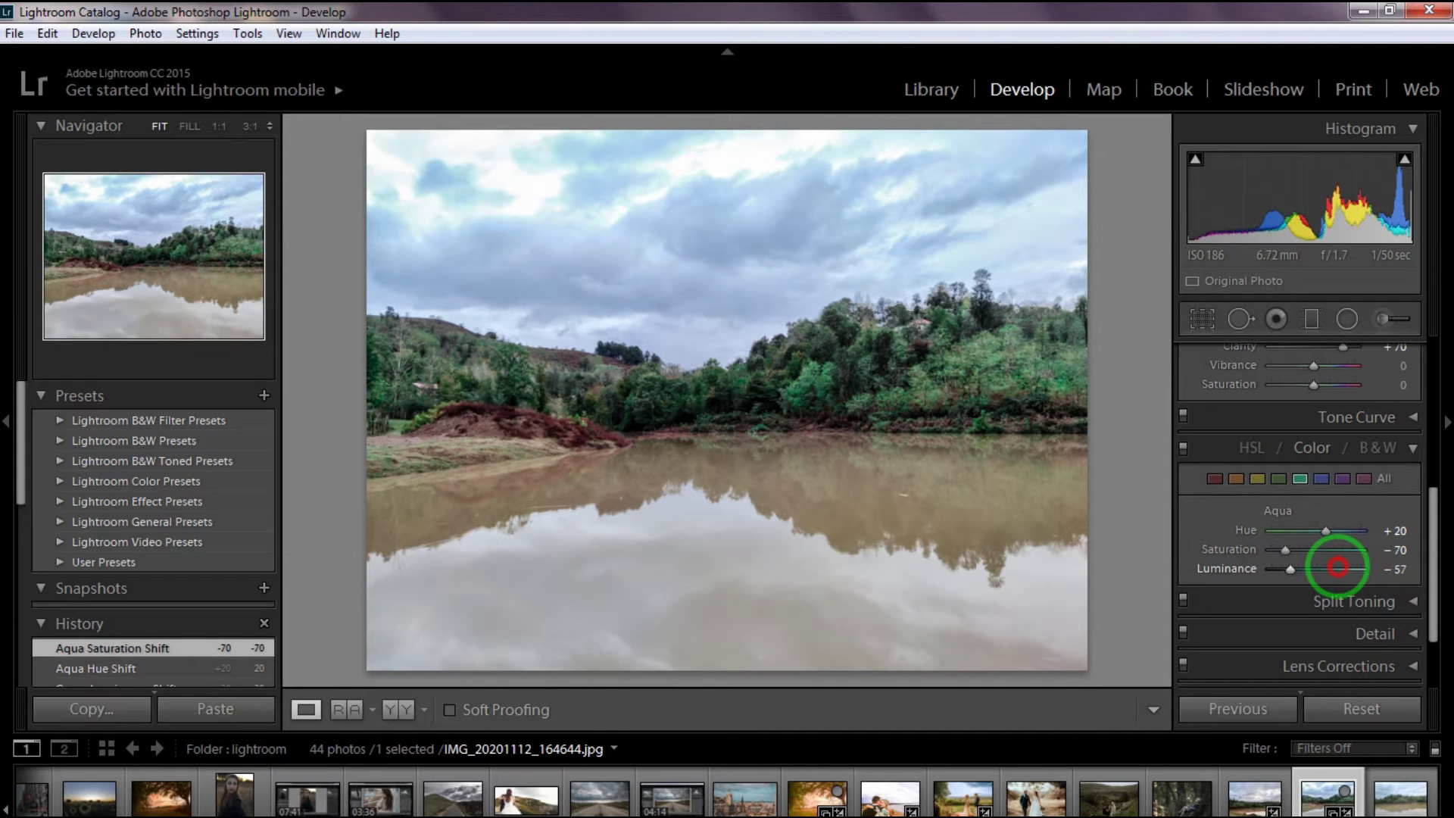
pyautogui.moveTo(1337, 566); pyautogui.dragTo(1340, 564)
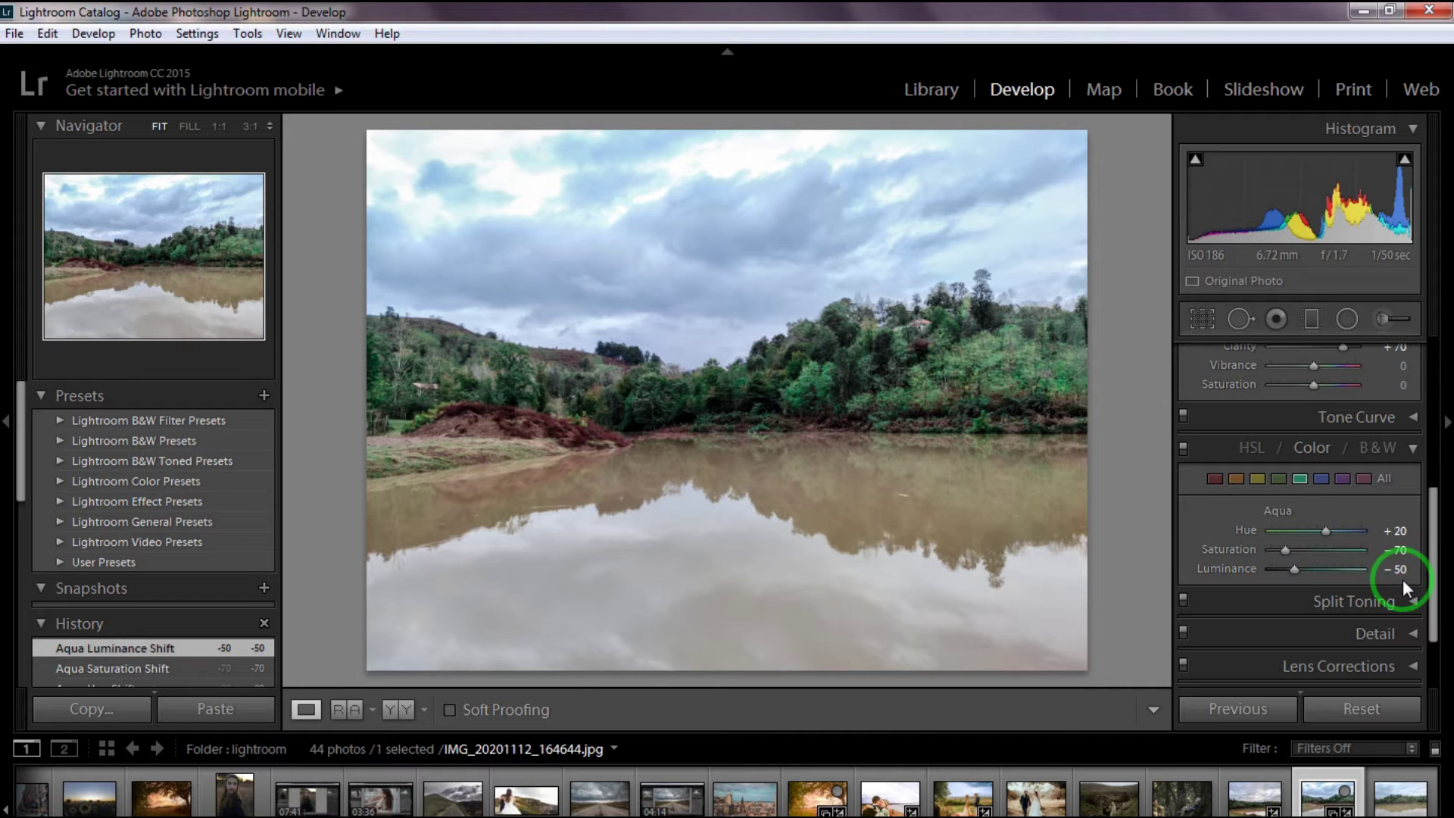
# Step: Try shifting the blue Hue and Saturation, and reset both to 0
pyautogui.click(1321, 477)
pyautogui.moveTo(1405, 530)
pyautogui.mouseDown()
pyautogui.moveTo(1425, 530)
pyautogui.moveTo(1402, 530)
pyautogui.moveTo(1407, 547)
pyautogui.moveTo(1446, 547)
pyautogui.moveTo(1318, 552)
pyautogui.mouseUp()
pyautogui.doubleClick(1322, 530)
pyautogui.doubleClick(1318, 552)
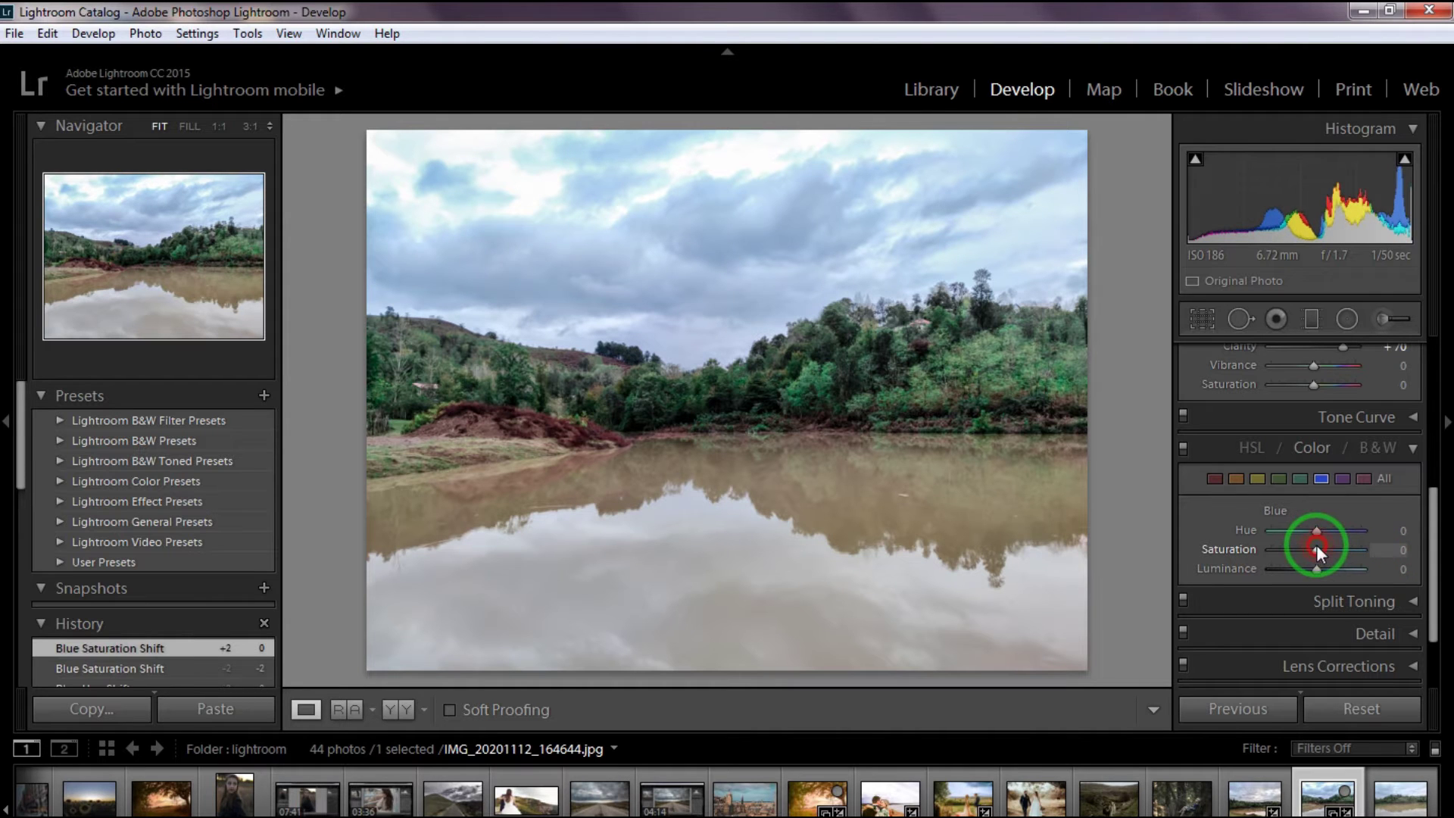
# Step: Set the sharpening Amount to 70 in the detail adjustments
pyautogui.click(1409, 448)
pyautogui.click(1363, 531)
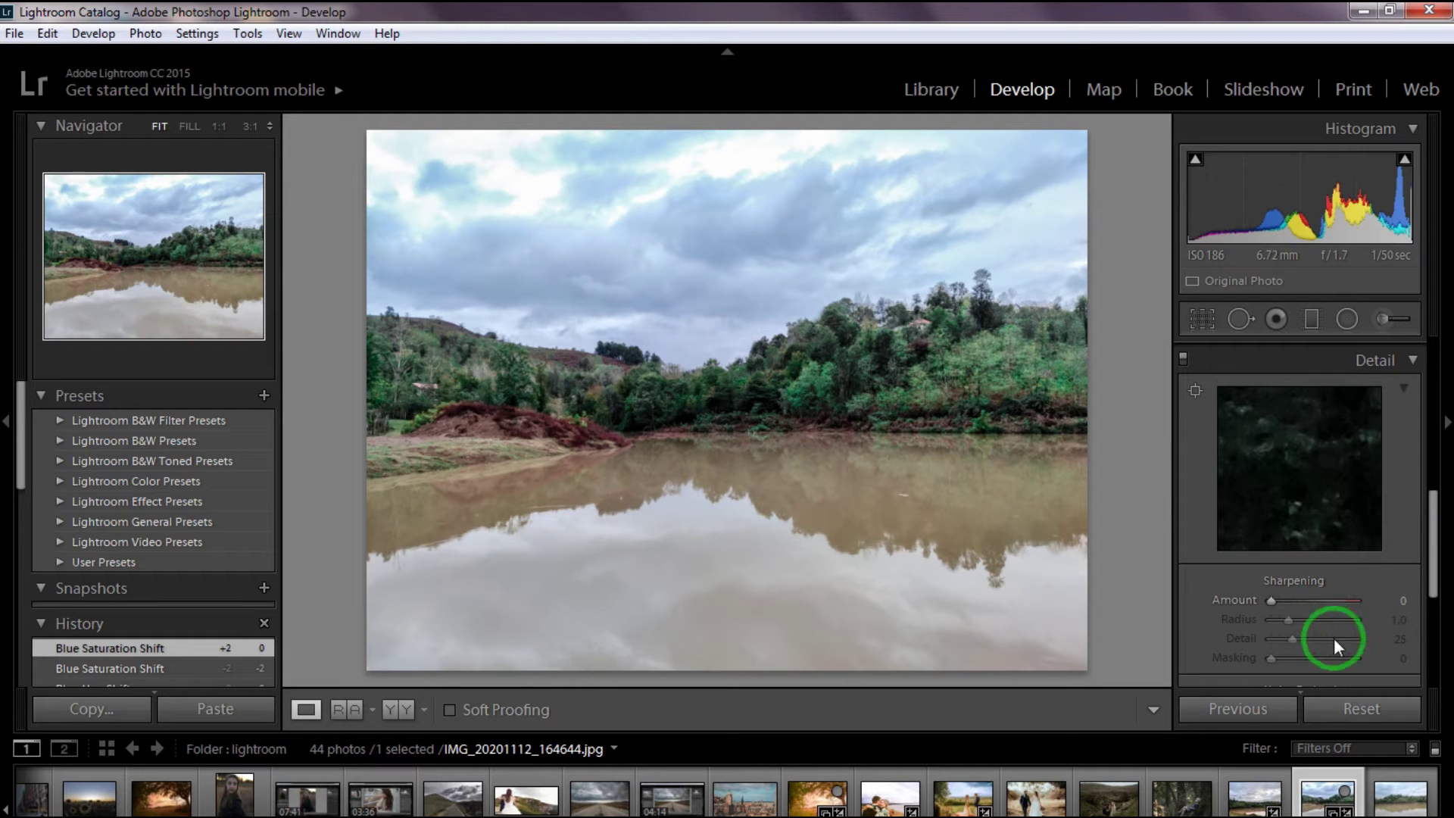
pyautogui.click(1390, 644)
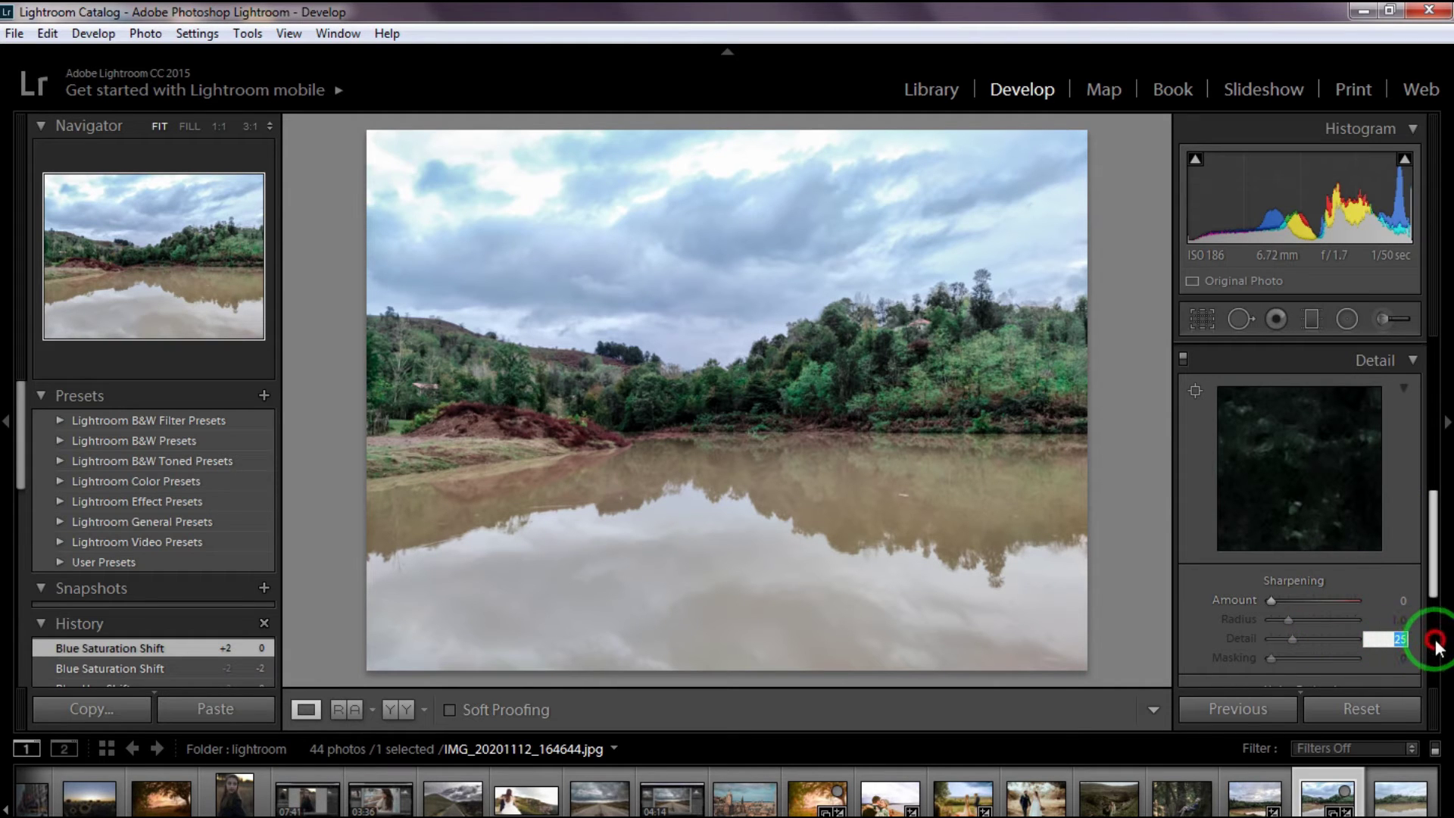
pyautogui.click(1311, 598)
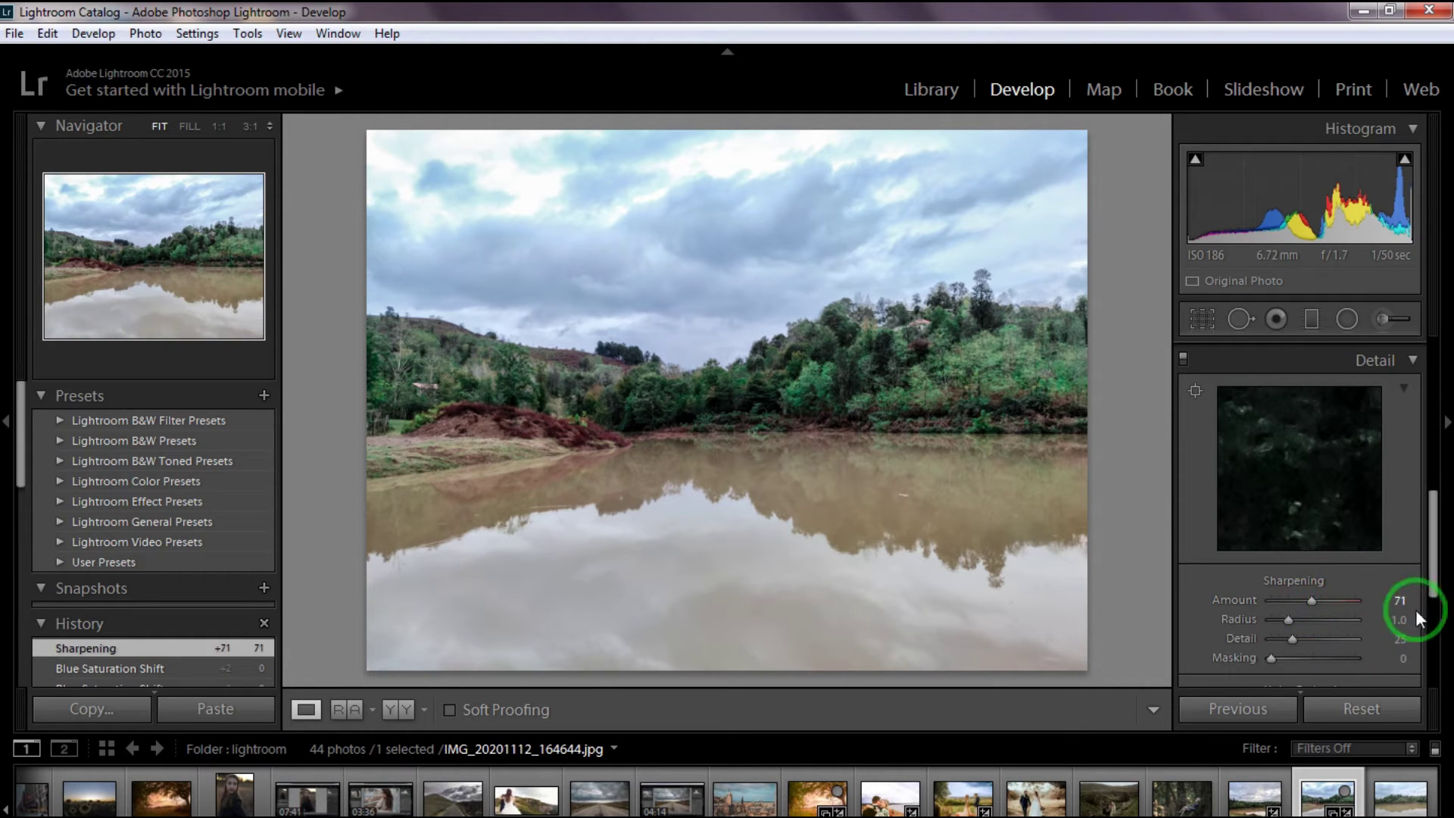
pyautogui.moveTo(1393, 611)
pyautogui.mouseDown()
pyautogui.moveTo(1315, 606)
pyautogui.moveTo(1422, 621)
pyautogui.moveTo(1390, 621)
pyautogui.moveTo(1387, 605)
pyautogui.mouseUp()
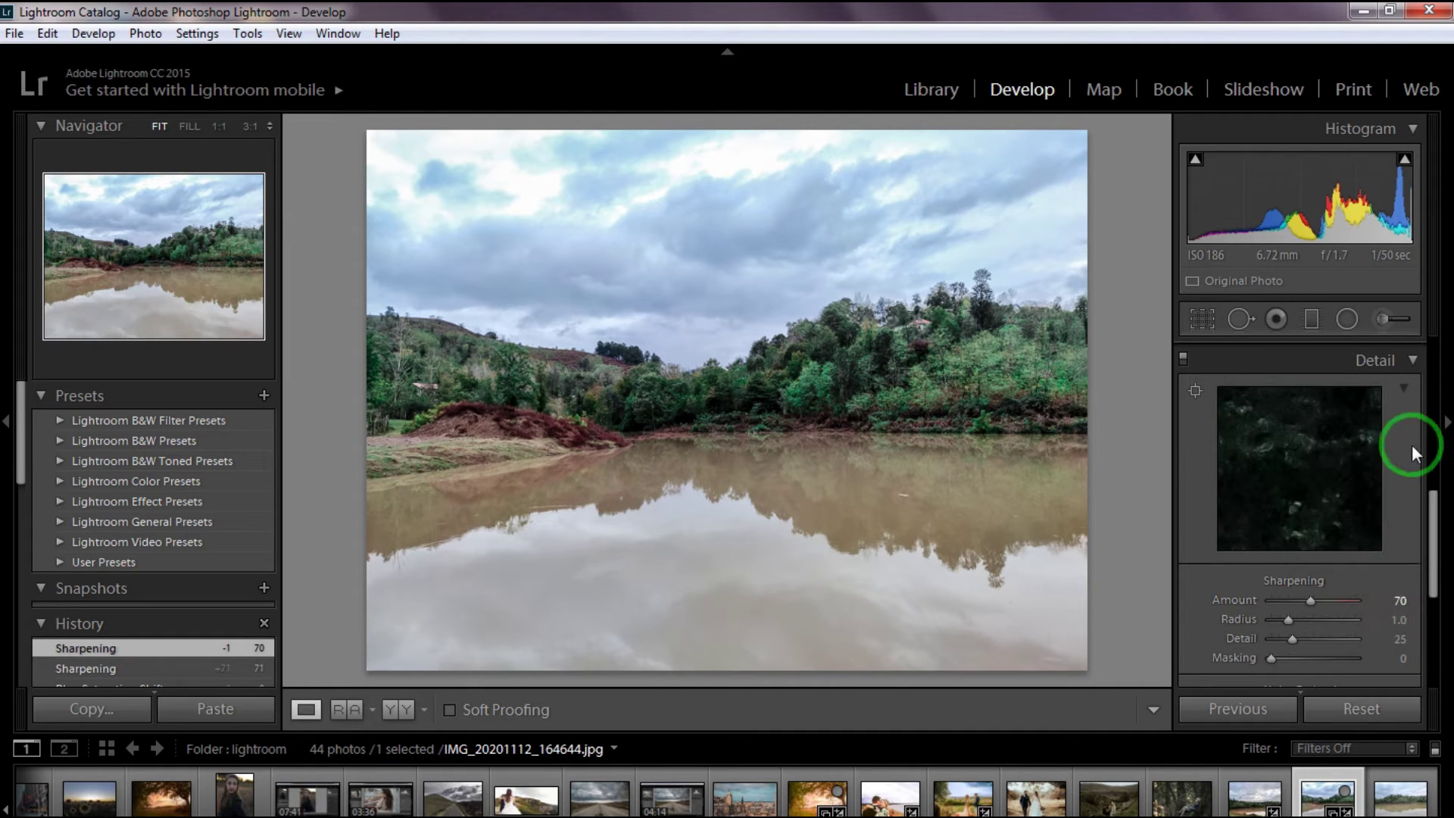
# Step: Try the sharpening Masking at 42 and return it to 0
pyautogui.moveTo(1397, 660); pyautogui.dragTo(1351, 657)
pyautogui.click(1307, 658)
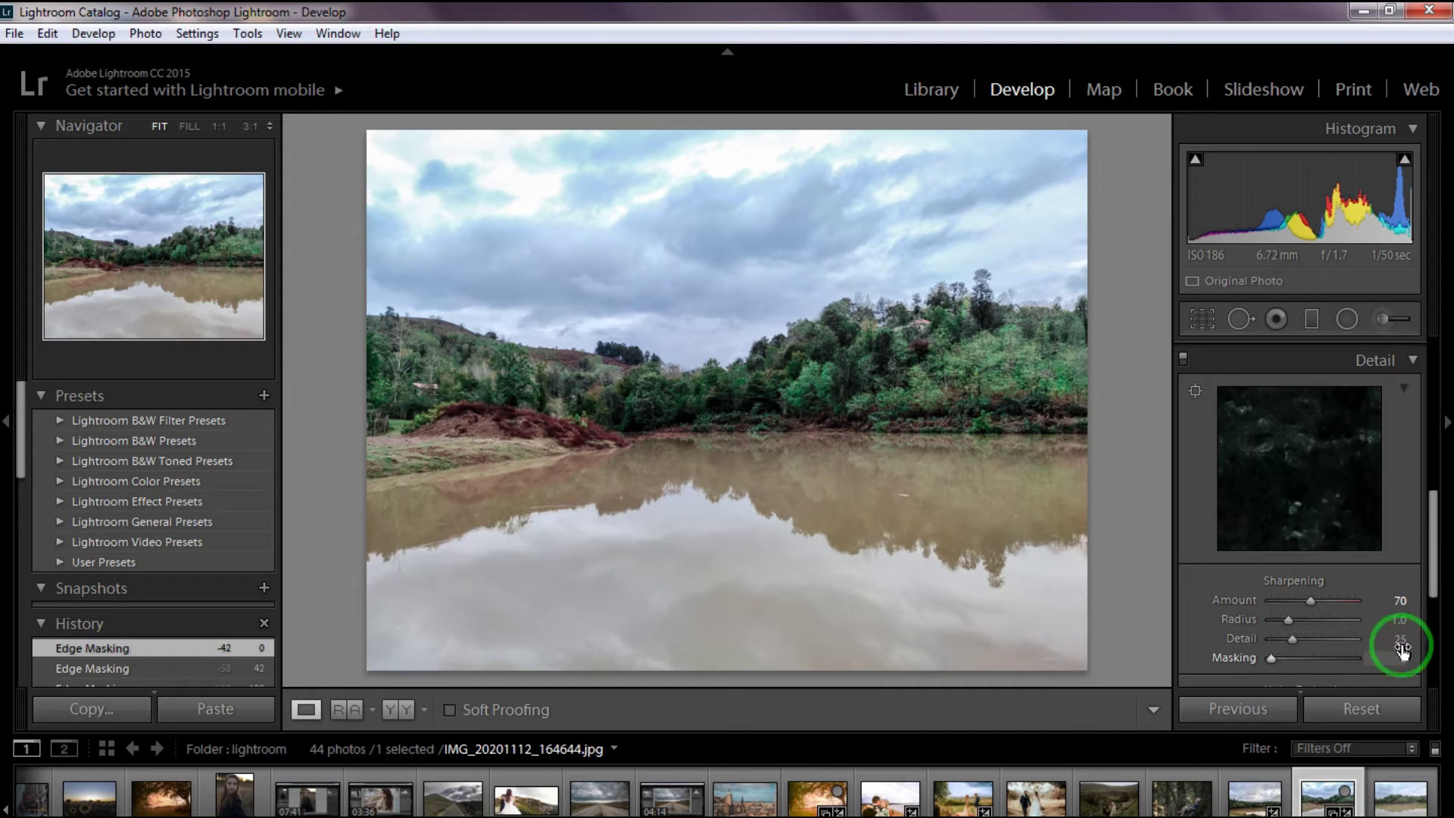
pyautogui.click(1404, 359)
# Step: Paint an Adjustment Brush mask with Exposure 1.00 over the lake water
pyautogui.moveTo(1431, 572); pyautogui.dragTo(1439, 386)
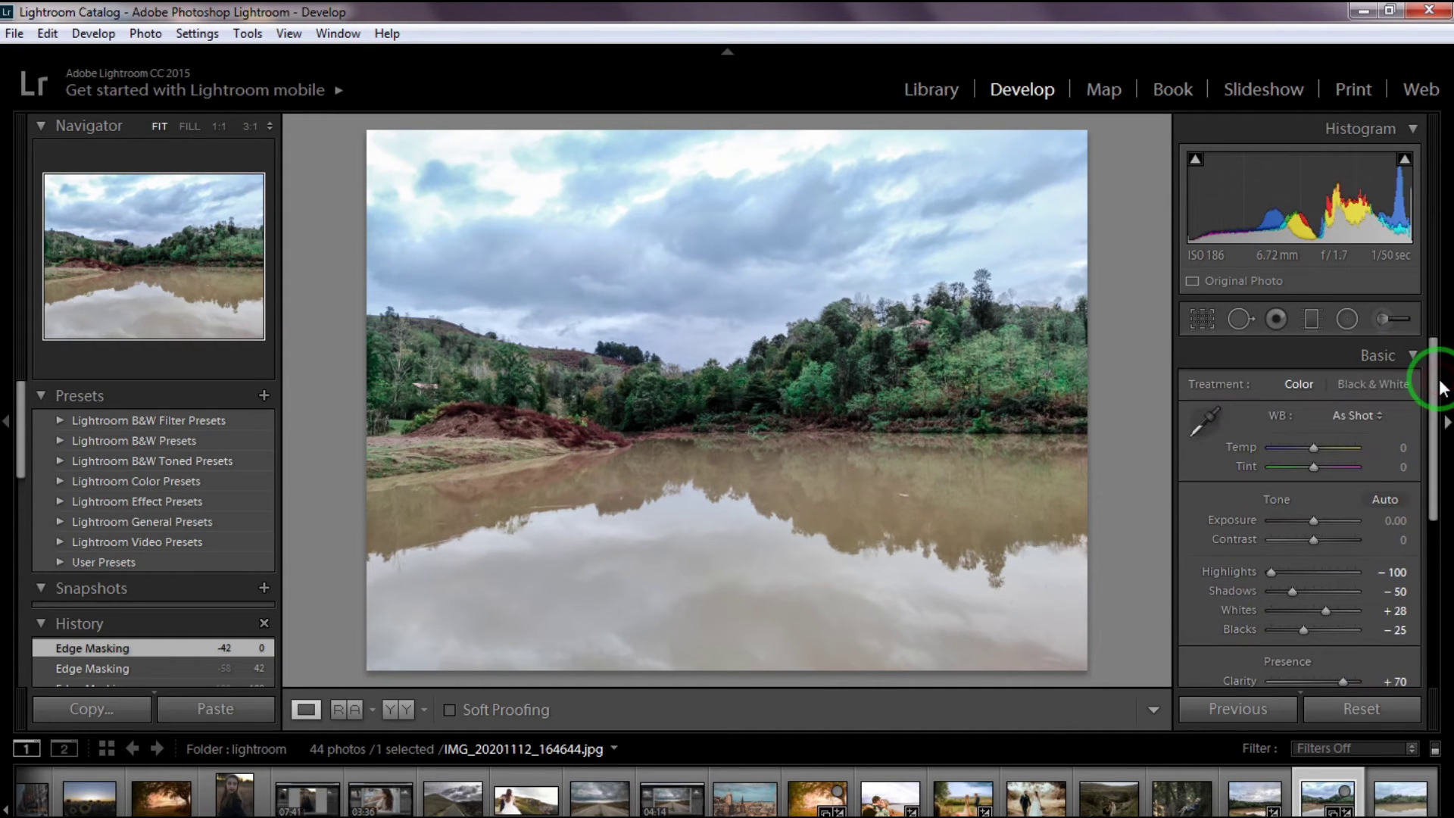
pyautogui.click(1382, 318)
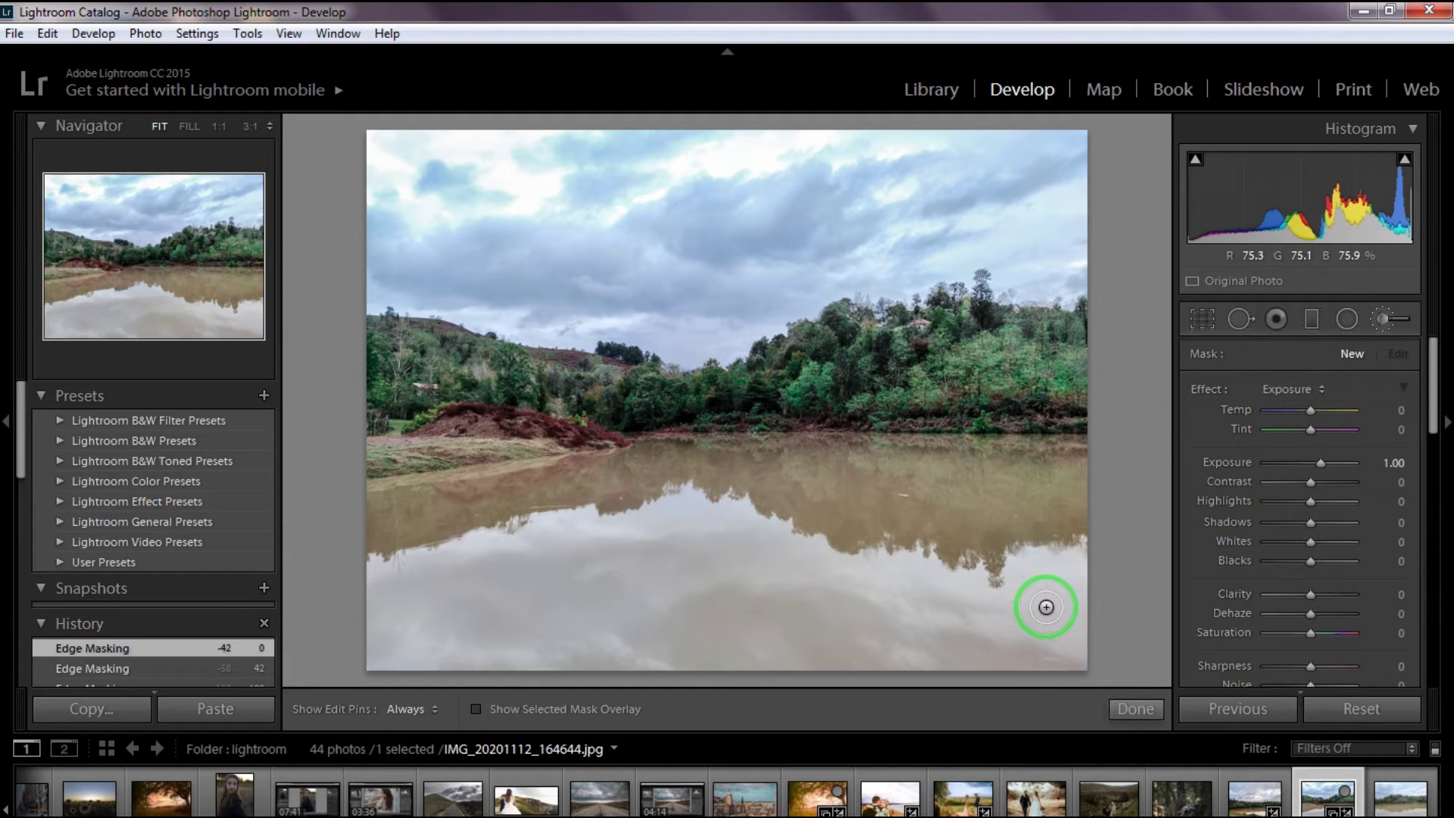
pyautogui.press('h')
pyautogui.moveTo(1075, 658)
pyautogui.mouseDown()
pyautogui.moveTo(906, 640)
pyautogui.moveTo(898, 655)
pyautogui.moveTo(647, 620)
pyautogui.moveTo(697, 651)
pyautogui.moveTo(529, 631)
pyautogui.moveTo(583, 656)
pyautogui.moveTo(756, 674)
pyautogui.moveTo(498, 647)
pyautogui.moveTo(376, 655)
pyautogui.moveTo(401, 556)
pyautogui.moveTo(385, 596)
pyautogui.moveTo(433, 598)
pyautogui.moveTo(422, 627)
pyautogui.moveTo(458, 572)
pyautogui.moveTo(741, 601)
pyautogui.moveTo(759, 580)
pyautogui.moveTo(658, 553)
pyautogui.moveTo(745, 508)
pyautogui.moveTo(792, 561)
pyautogui.moveTo(842, 566)
pyautogui.moveTo(843, 616)
pyautogui.moveTo(685, 536)
pyautogui.moveTo(781, 545)
pyautogui.moveTo(1036, 625)
pyautogui.moveTo(1085, 610)
pyautogui.moveTo(1086, 567)
pyautogui.moveTo(1005, 590)
pyautogui.moveTo(990, 554)
pyautogui.moveTo(1049, 644)
pyautogui.moveTo(1080, 635)
pyautogui.moveTo(948, 571)
pyautogui.moveTo(1044, 518)
pyautogui.moveTo(1058, 527)
pyautogui.moveTo(1074, 479)
pyautogui.moveTo(777, 502)
pyautogui.moveTo(815, 546)
pyautogui.moveTo(936, 519)
pyautogui.moveTo(495, 495)
pyautogui.moveTo(589, 514)
pyautogui.moveTo(514, 533)
pyautogui.moveTo(444, 525)
pyautogui.moveTo(479, 520)
pyautogui.moveTo(463, 505)
pyautogui.moveTo(374, 508)
pyautogui.moveTo(393, 644)
pyautogui.mouseUp()
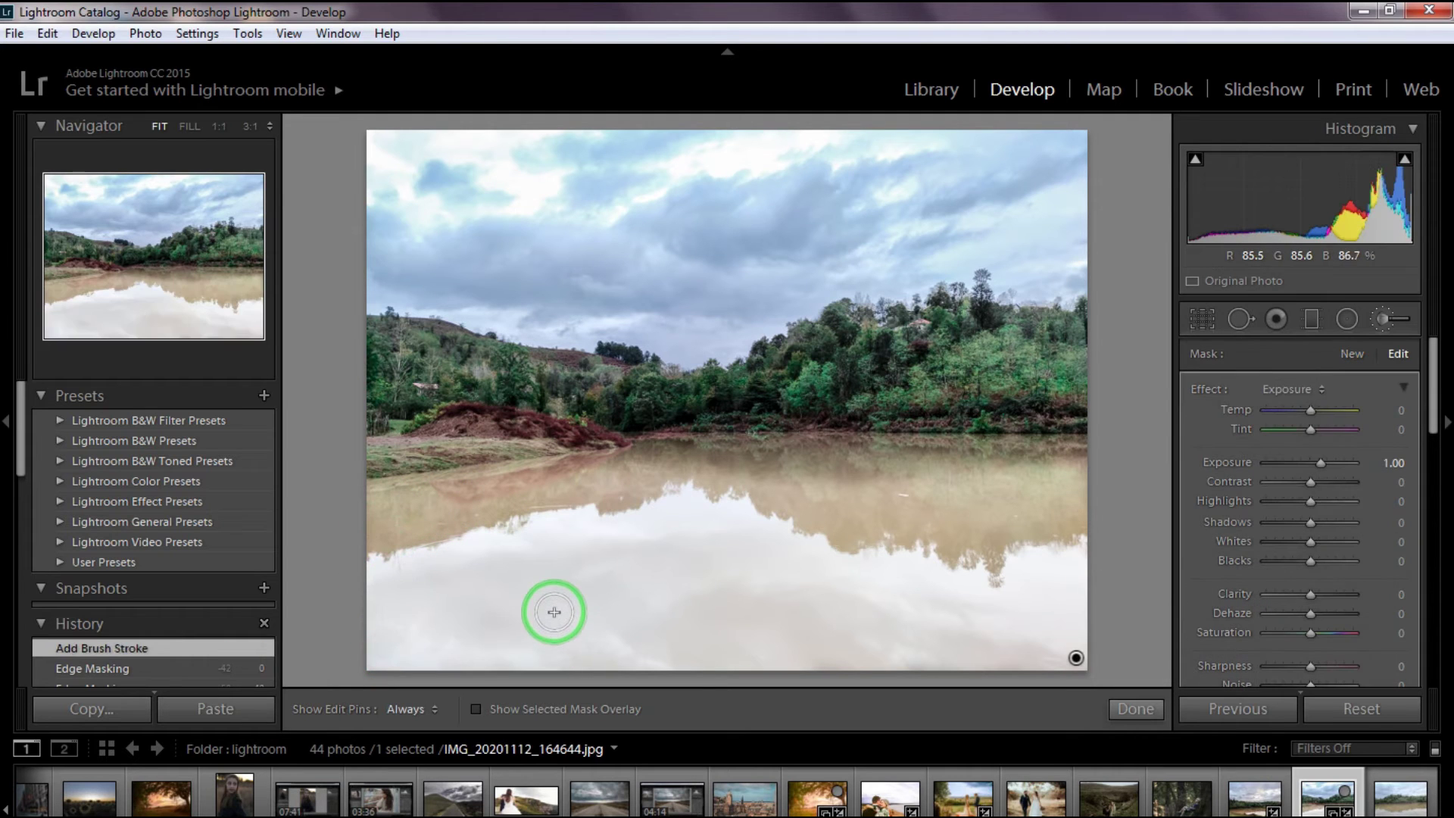
# Step: Extend the water mask along the far shoreline and the left bank, checking coverage with the mask overlay
pyautogui.press('o')
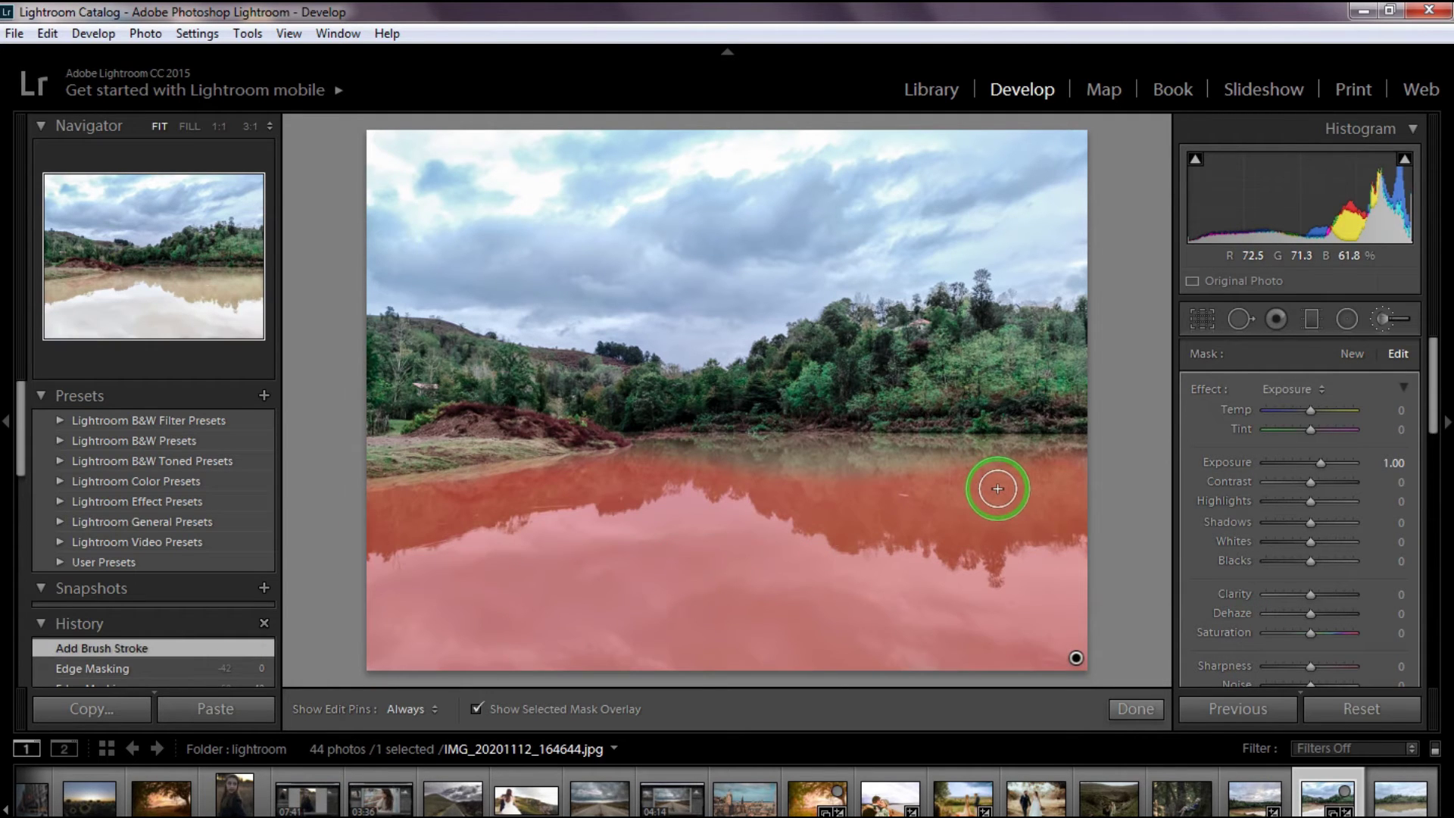
pyautogui.press('h')
pyautogui.moveTo(1081, 448)
pyautogui.mouseDown()
pyautogui.moveTo(919, 455)
pyautogui.moveTo(912, 474)
pyautogui.moveTo(665, 445)
pyautogui.moveTo(640, 455)
pyautogui.mouseUp()
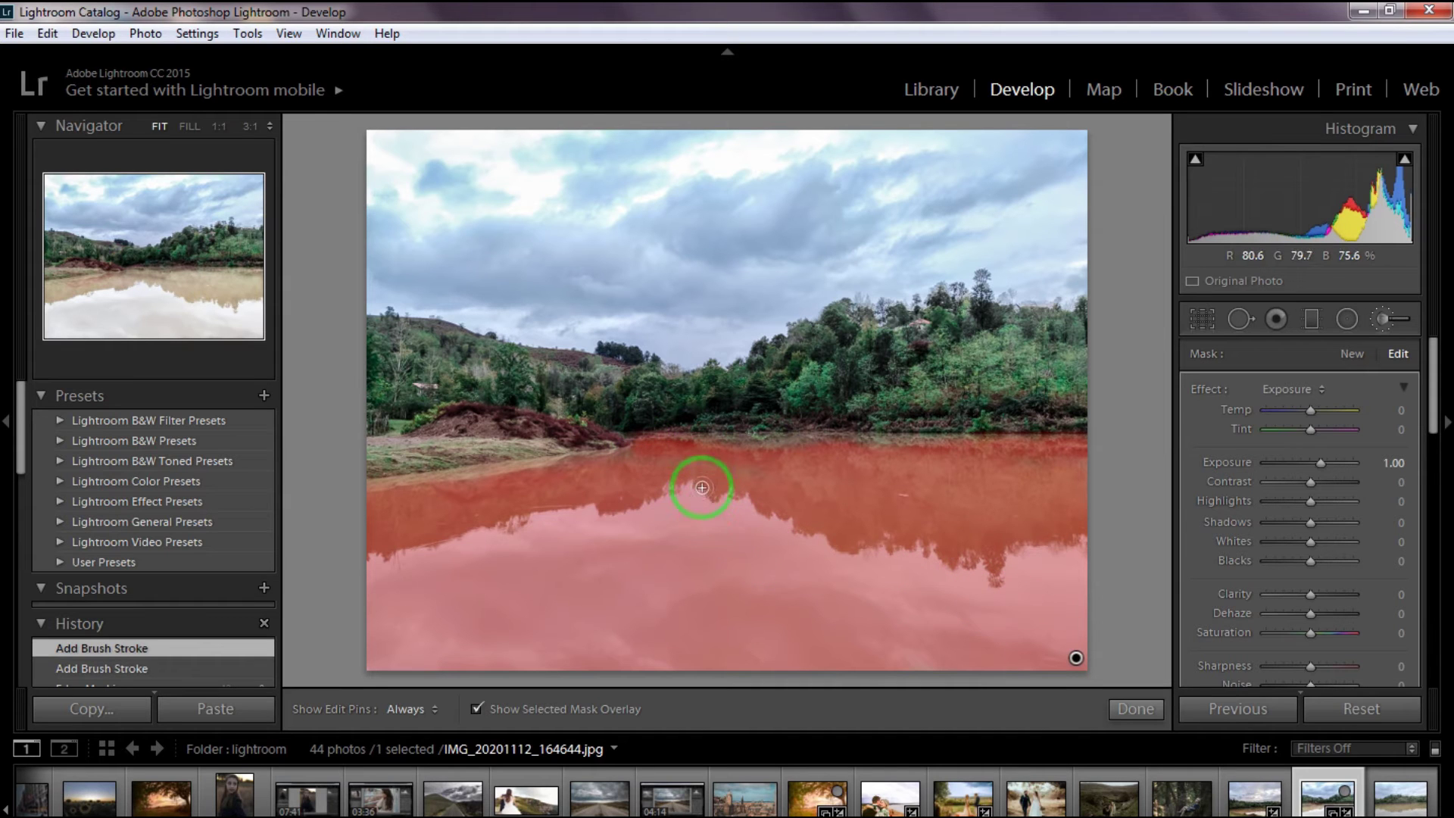
pyautogui.press('h')
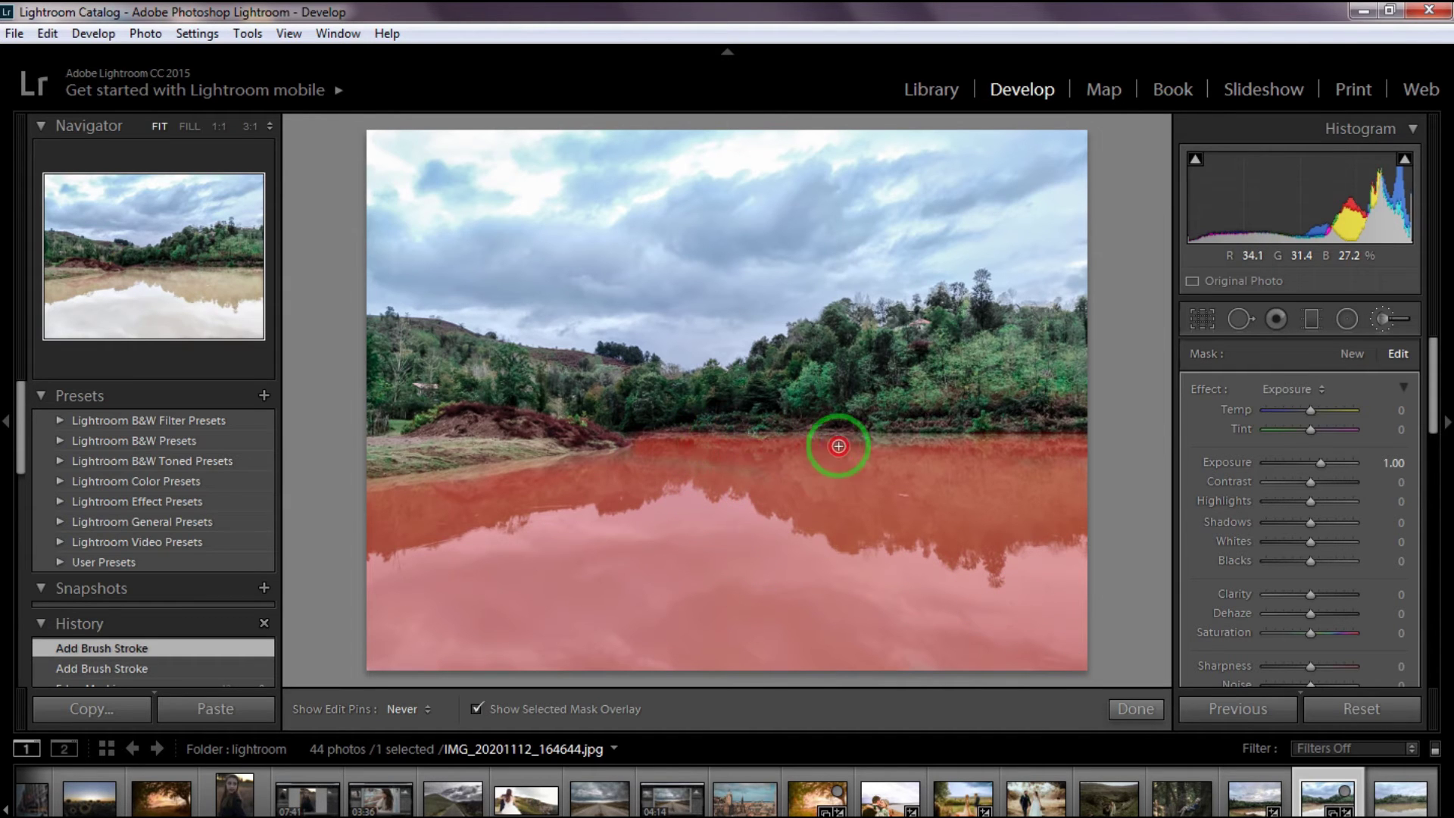
pyautogui.press('h')
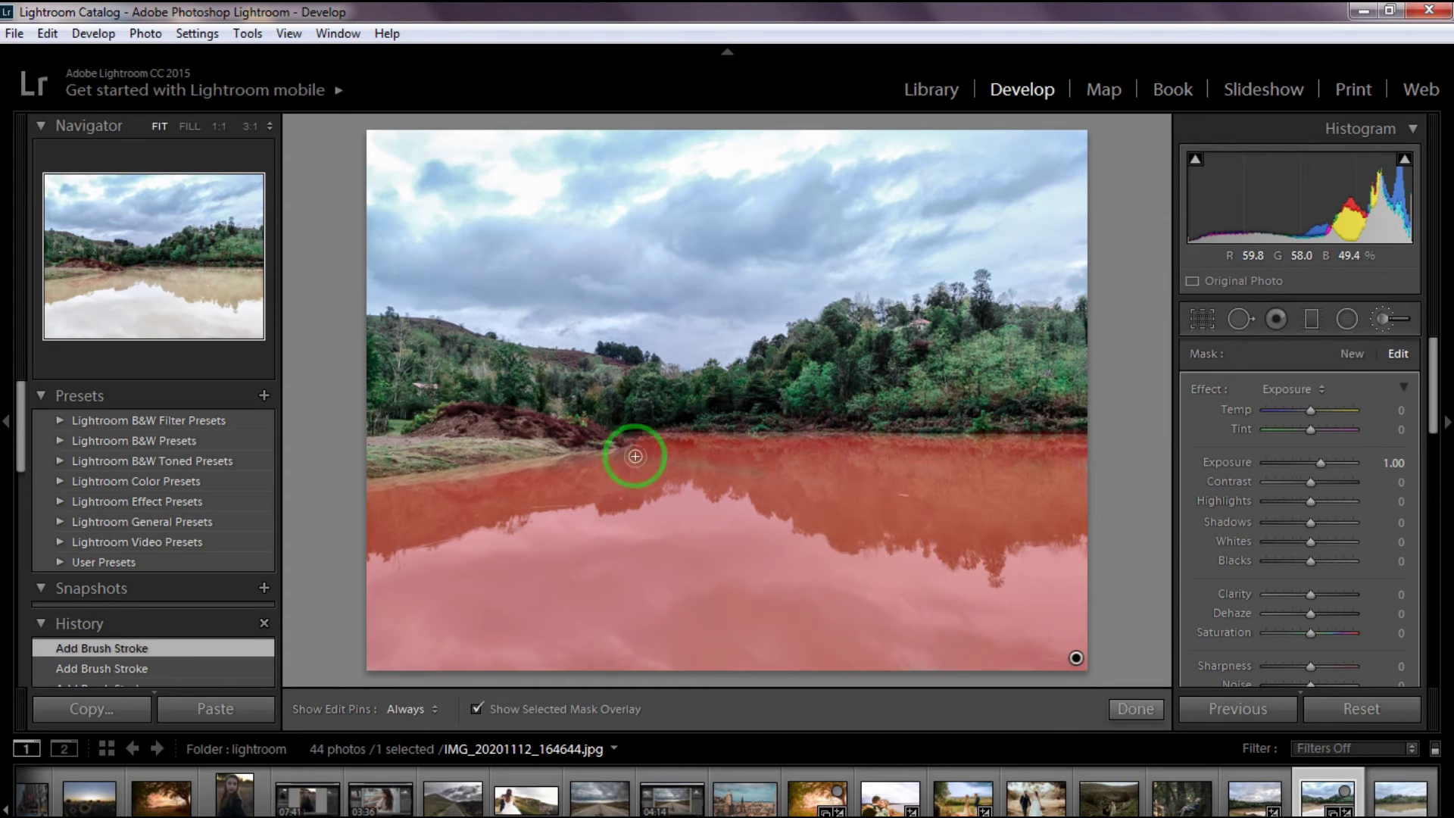
pyautogui.press('h')
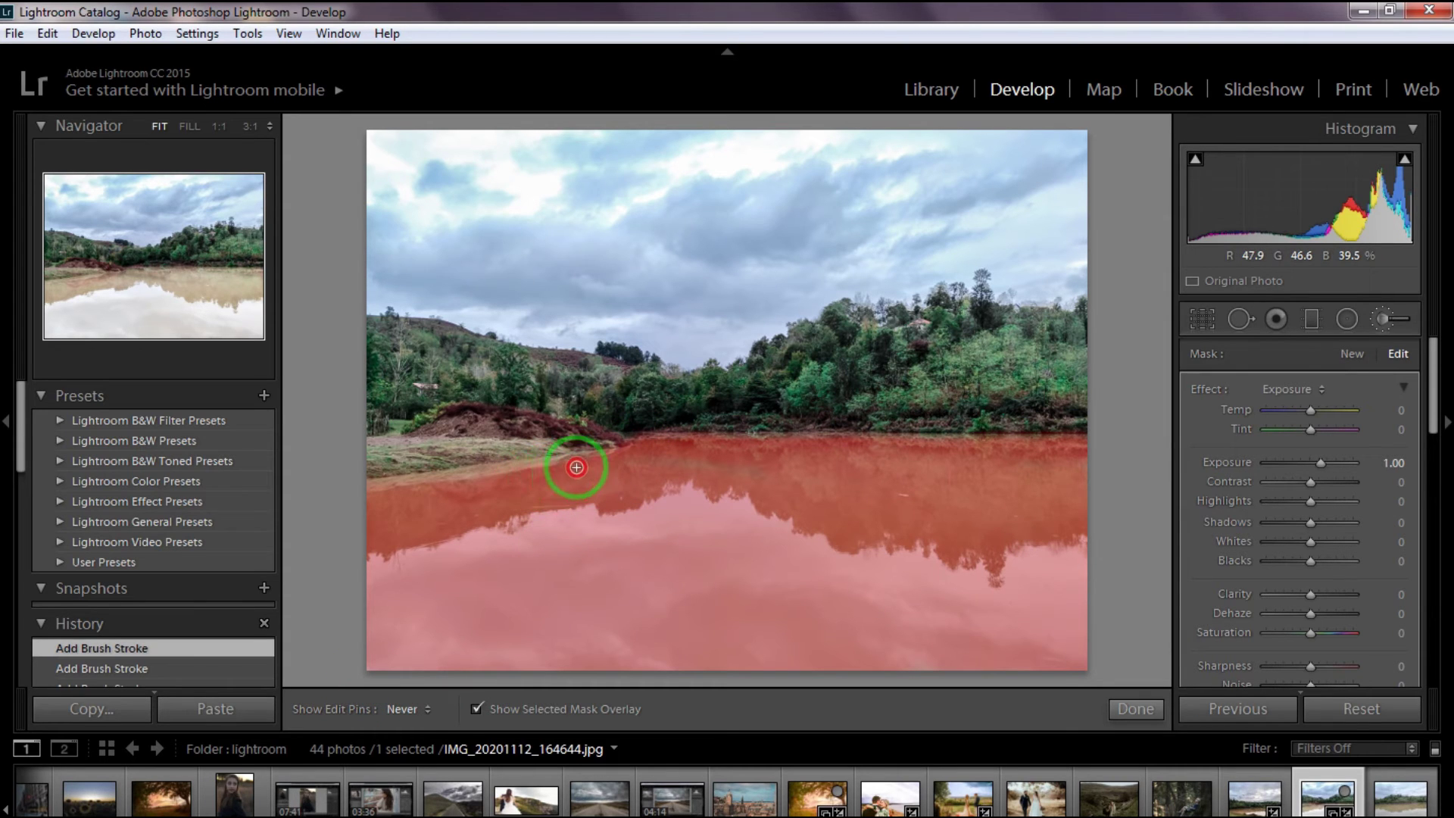
pyautogui.press('h')
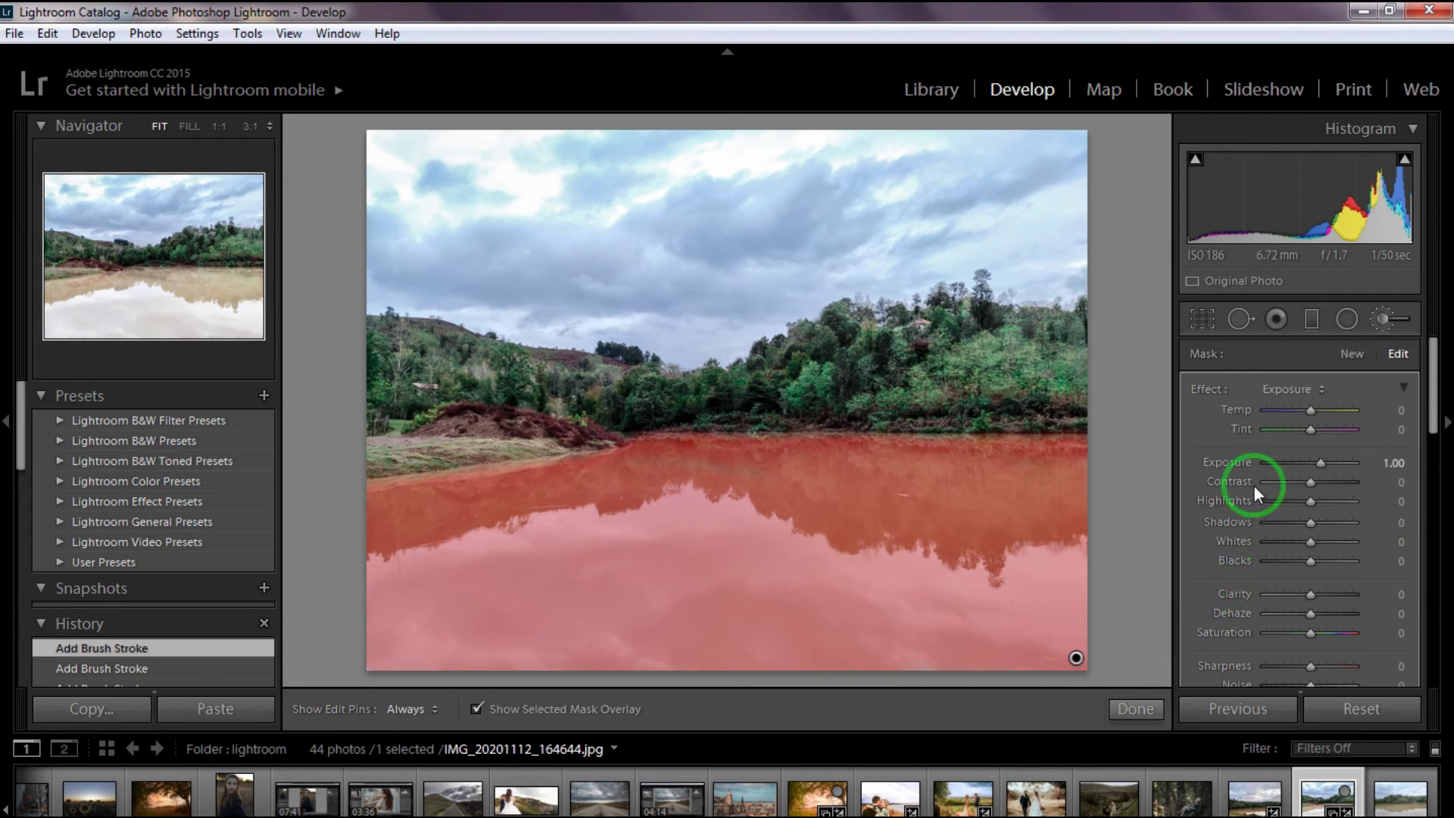
pyautogui.press('o')
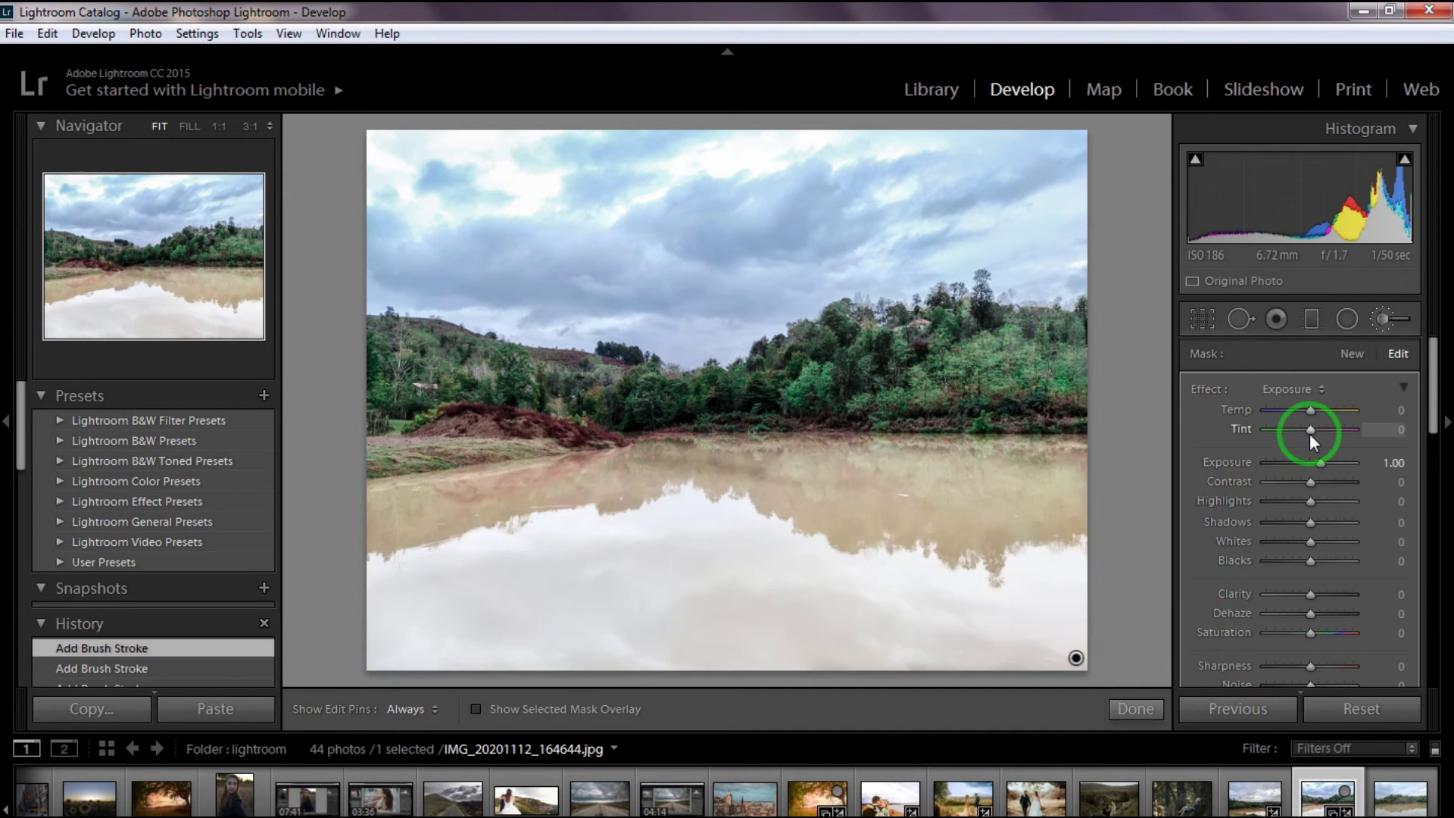
# Step: Set the water mask's Temp to -39, Tint to 8, Exposure to -0.30, Contrast to 30 and Saturation to 20, and close the brush
pyautogui.moveTo(1393, 413); pyautogui.dragTo(1399, 452)
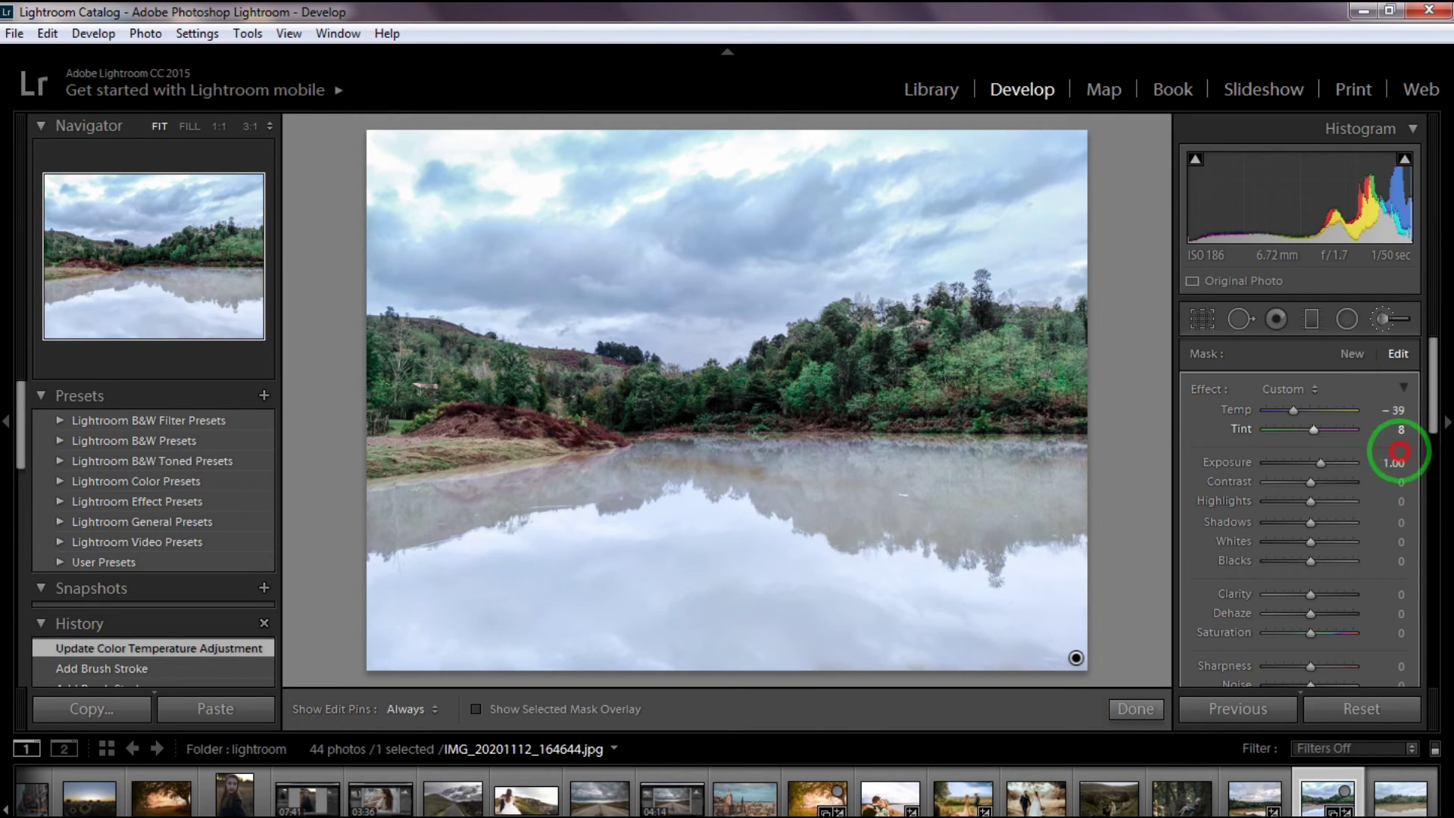
pyautogui.moveTo(1399, 452)
pyautogui.mouseDown()
pyautogui.moveTo(1399, 464)
pyautogui.moveTo(1356, 470)
pyautogui.moveTo(1382, 465)
pyautogui.mouseUp()
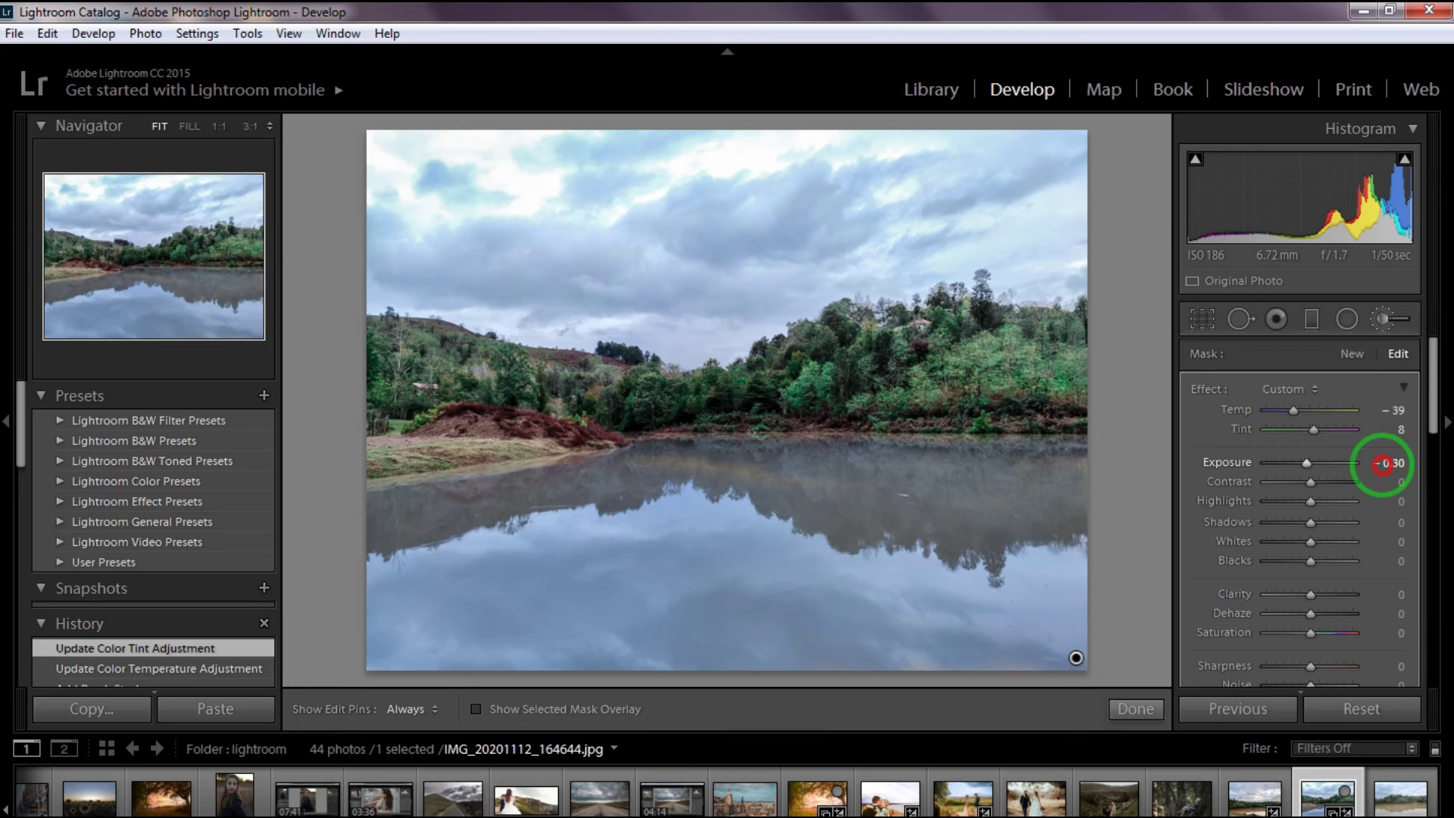
pyautogui.moveTo(1382, 465); pyautogui.dragTo(1412, 487)
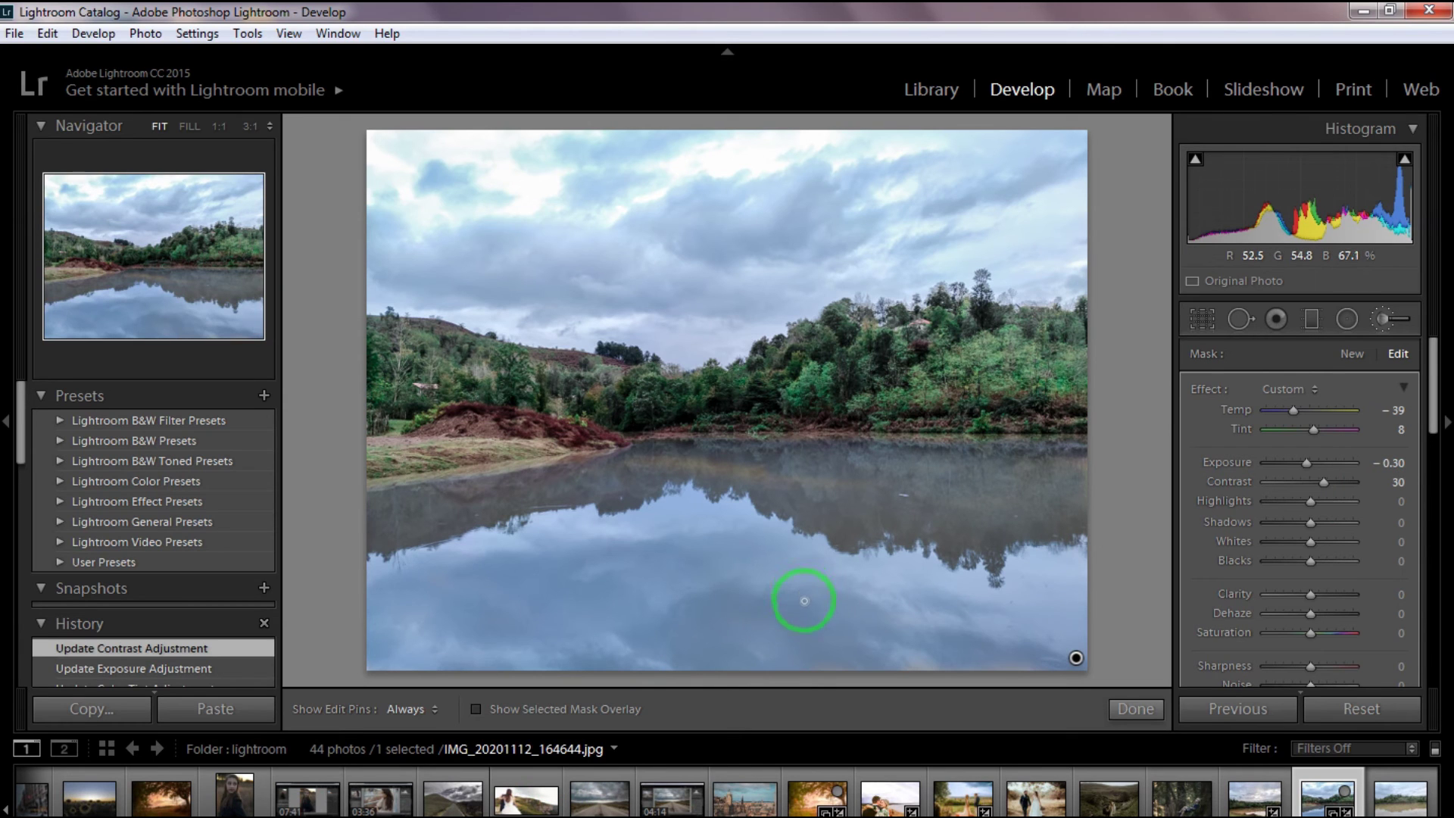
pyautogui.moveTo(1429, 412)
pyautogui.mouseDown()
pyautogui.moveTo(1428, 454)
pyautogui.moveTo(1402, 480)
pyautogui.moveTo(1427, 479)
pyautogui.mouseUp()
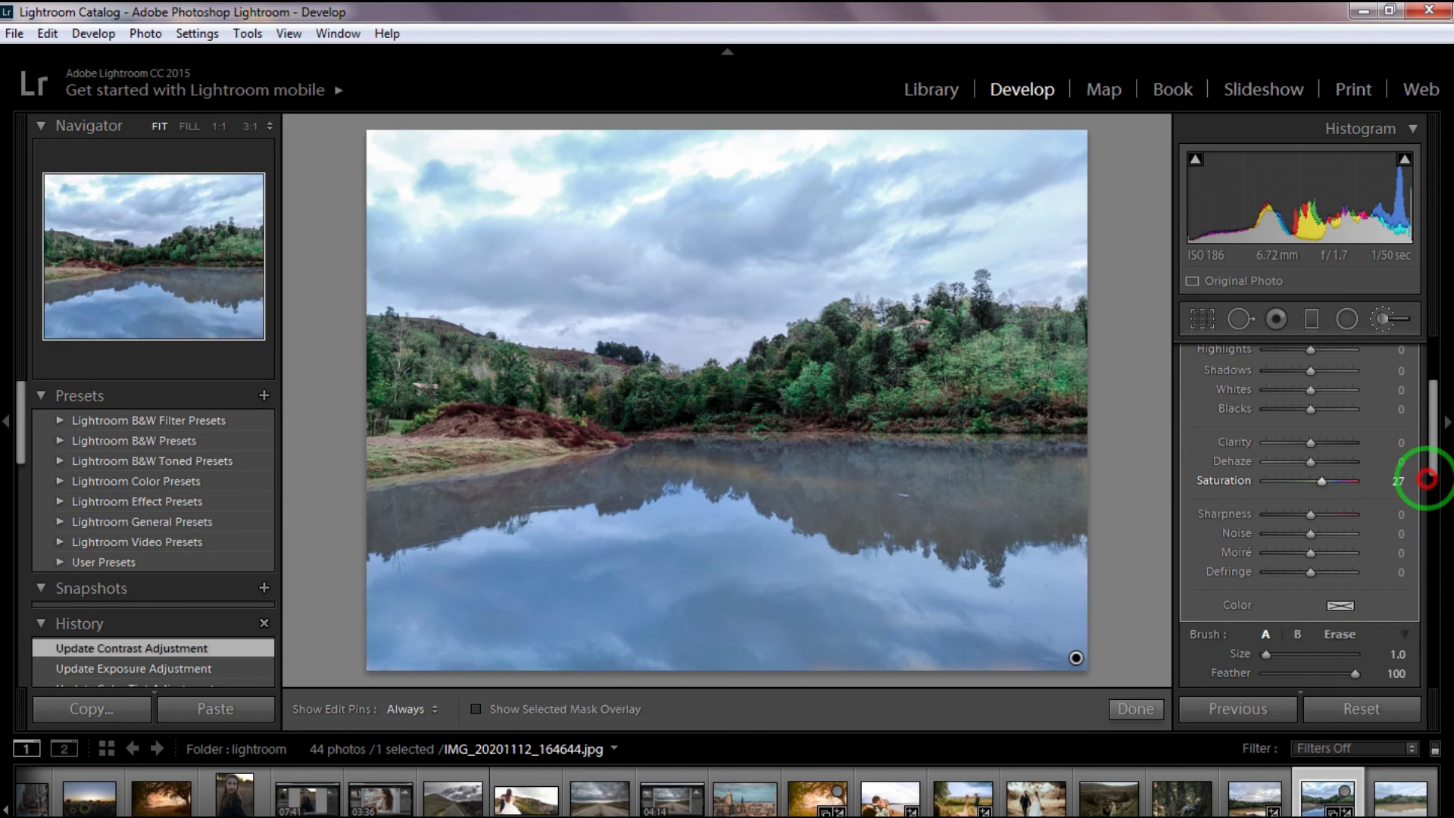
pyautogui.moveTo(1427, 476); pyautogui.dragTo(1420, 478)
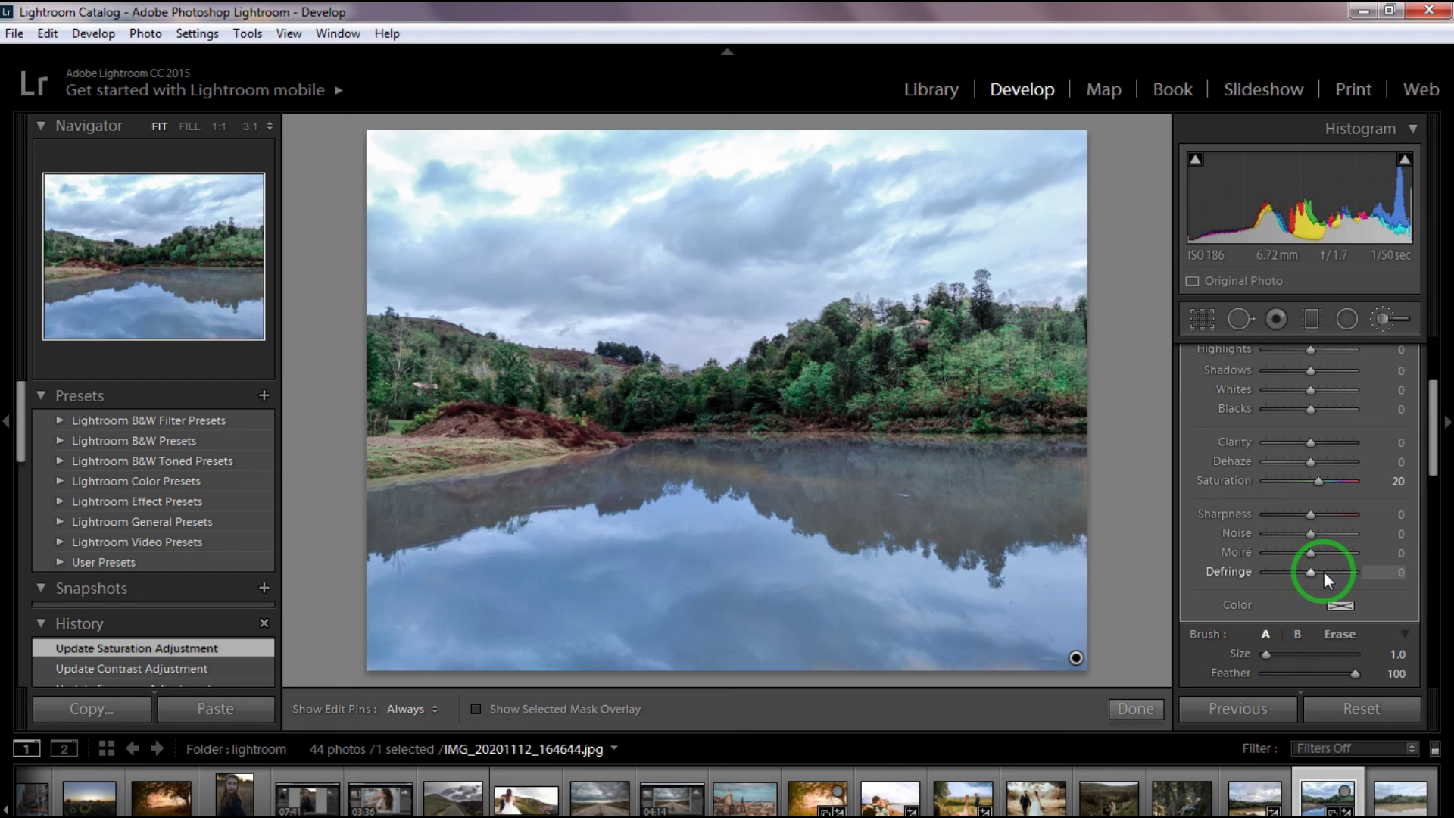
pyautogui.moveTo(1431, 433); pyautogui.dragTo(1443, 367)
pyautogui.click(1384, 317)
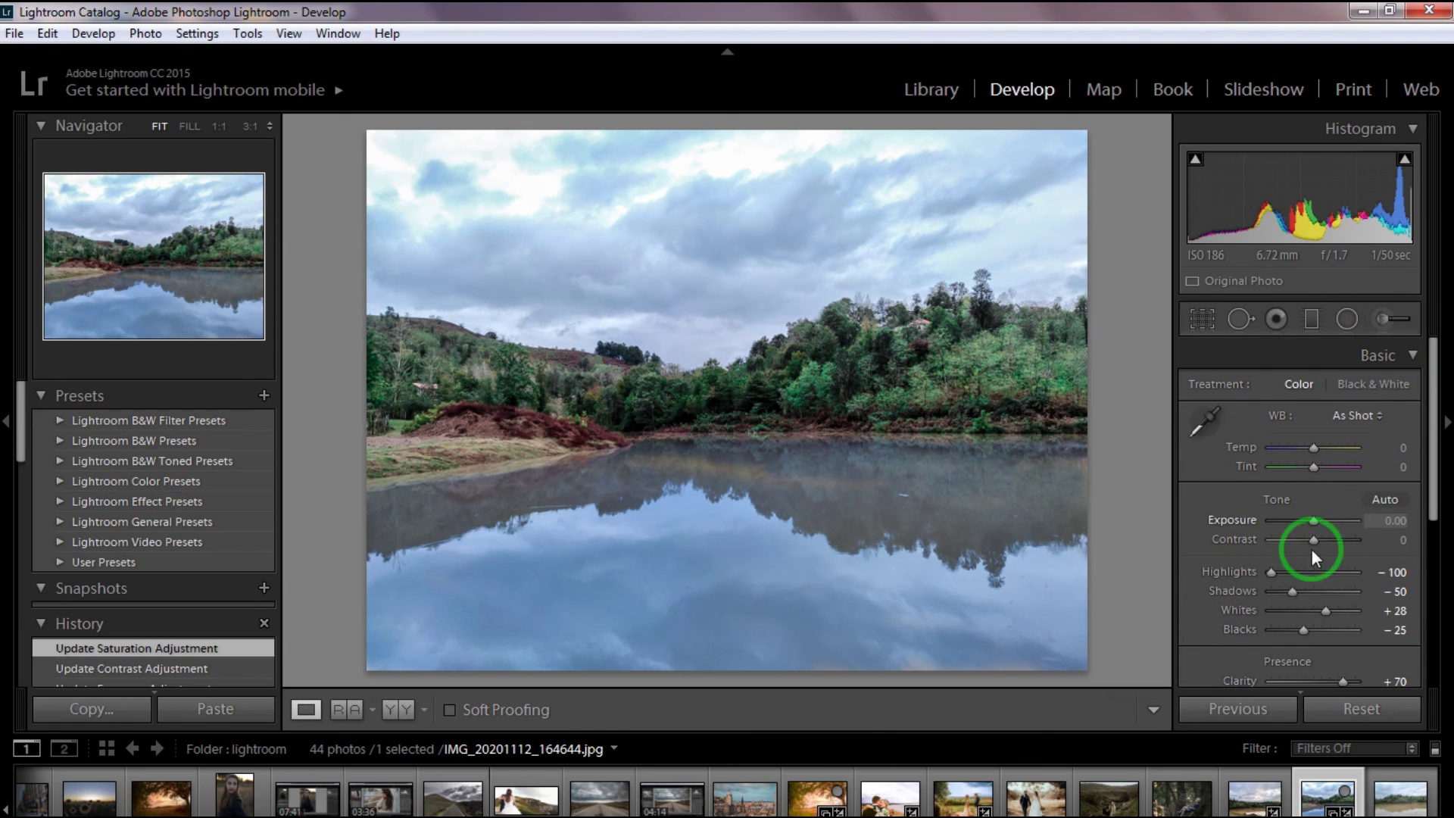
# Step: Compare the original and edited photo side by side, and return to the single-photo view
pyautogui.click(390, 709)
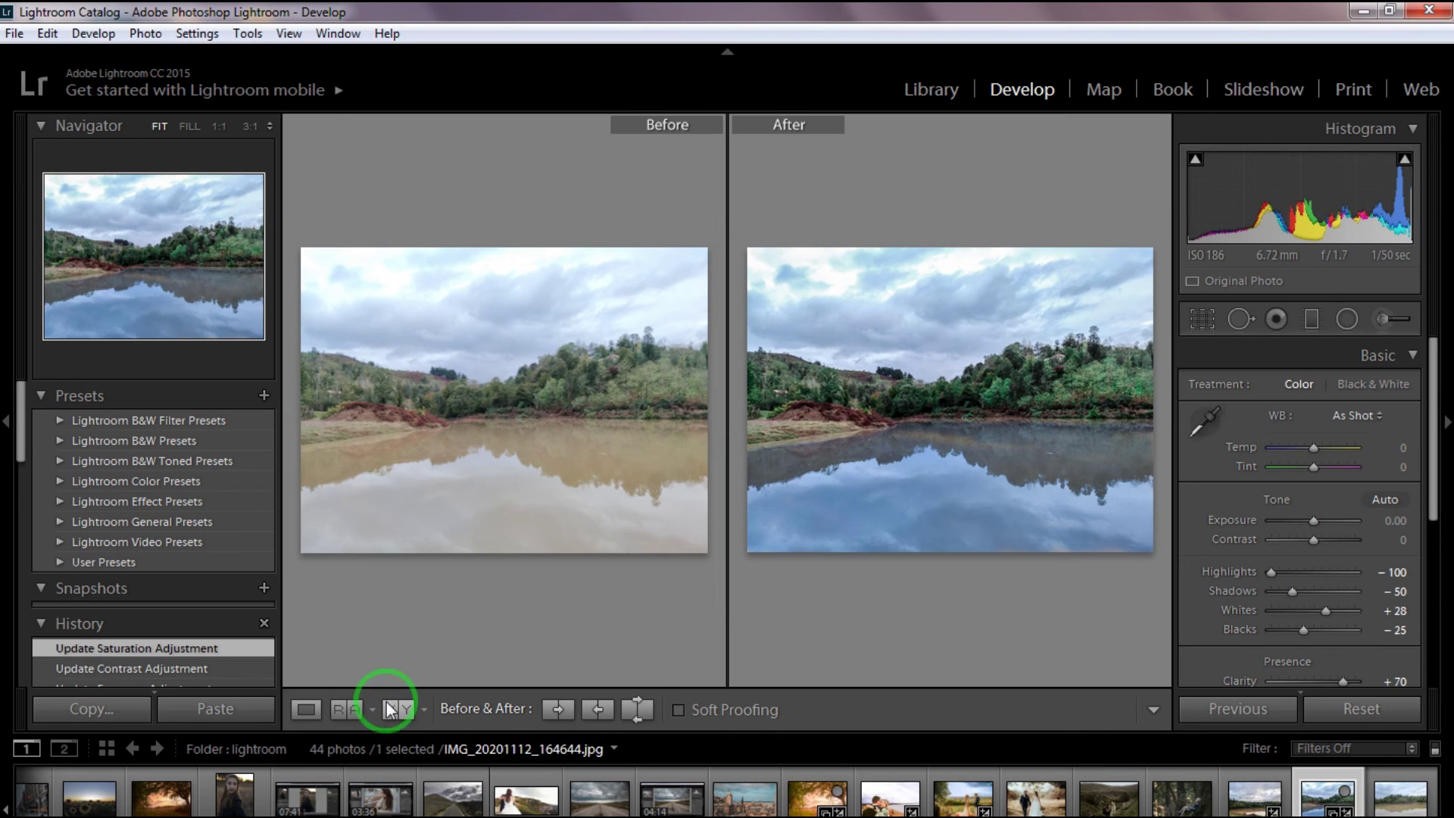
pyautogui.click(309, 715)
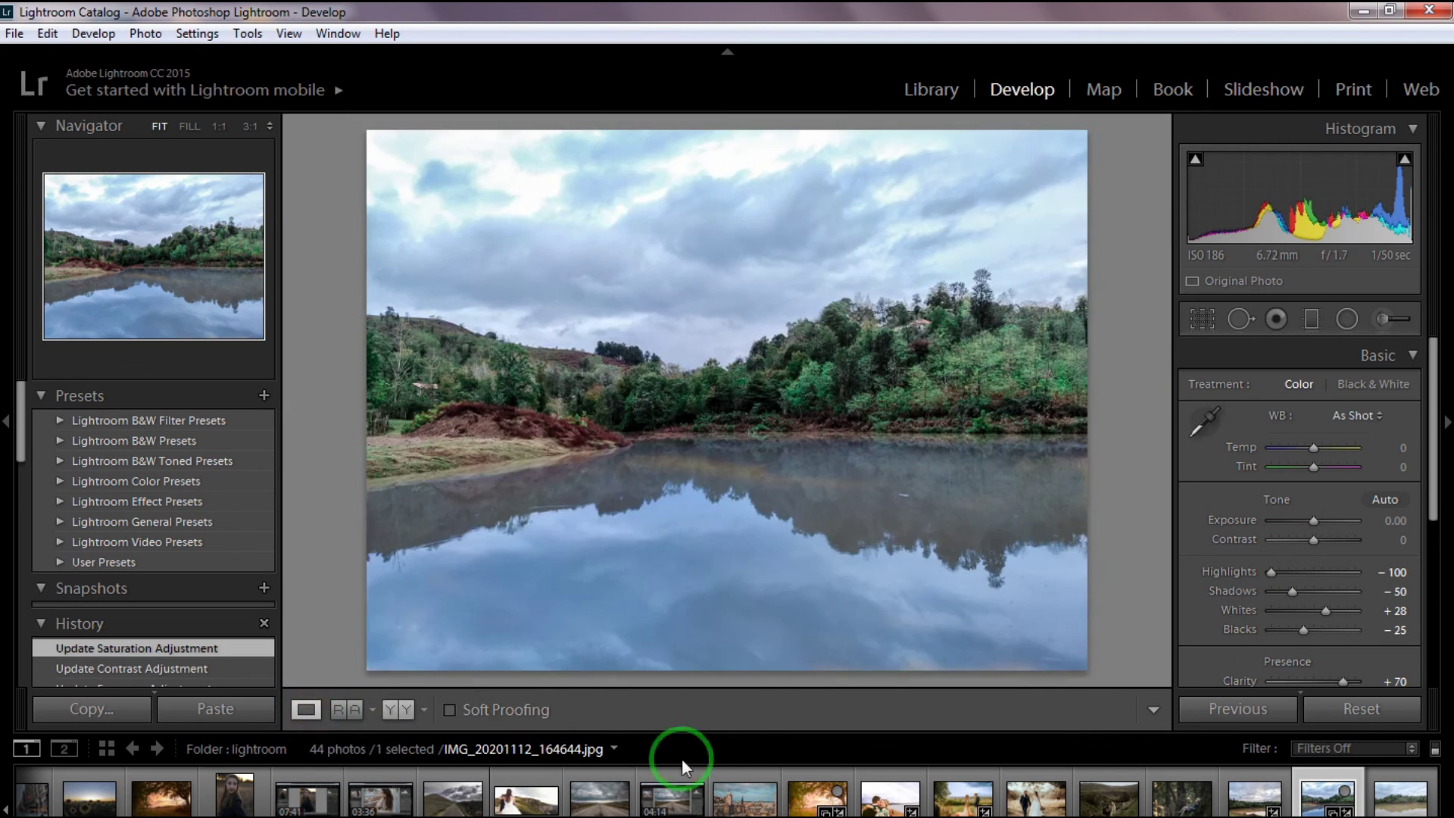
# Step: Switch to the Library module and open the export settings for the edited lake photo
pyautogui.click(936, 92)
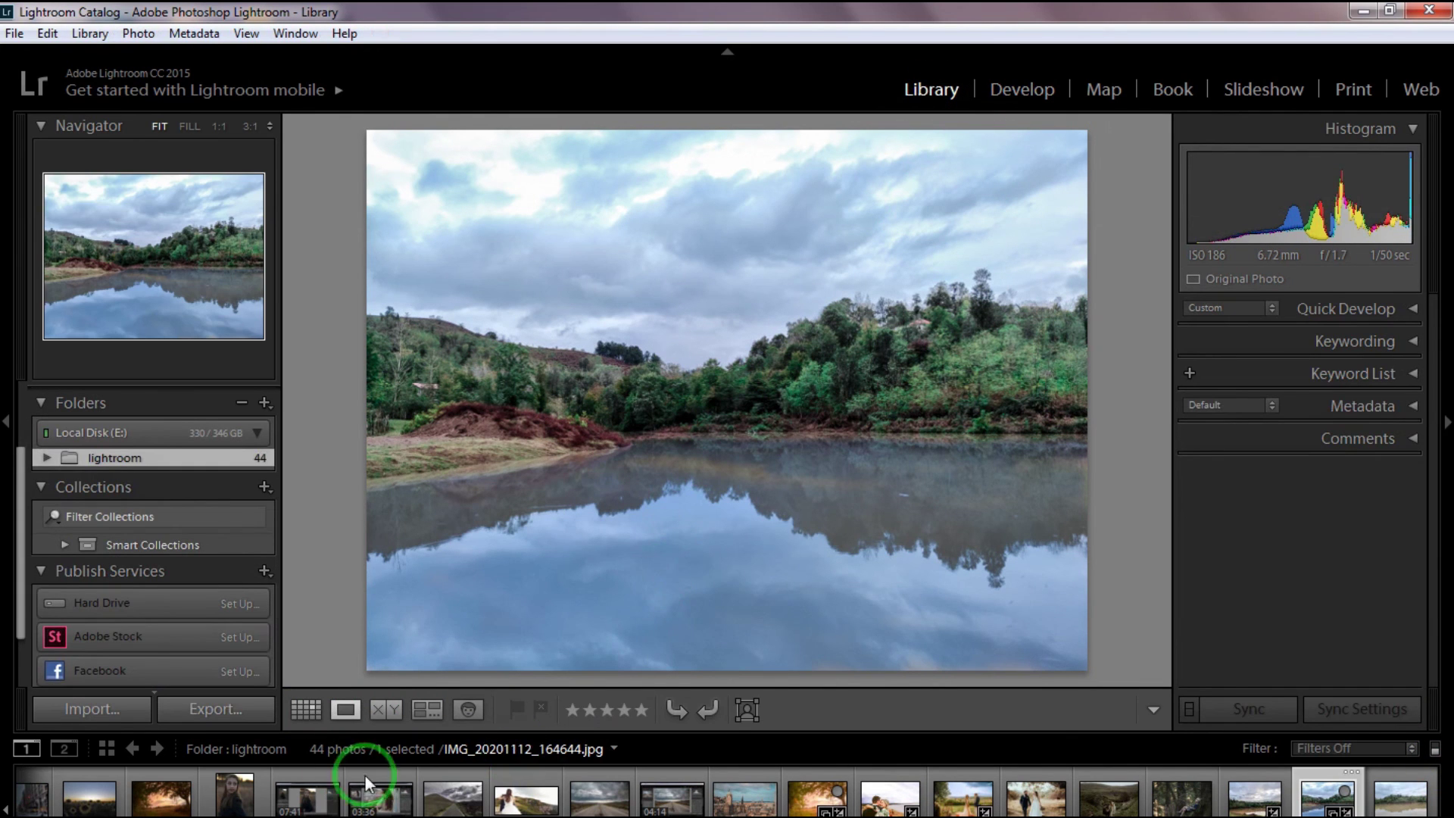
pyautogui.click(230, 707)
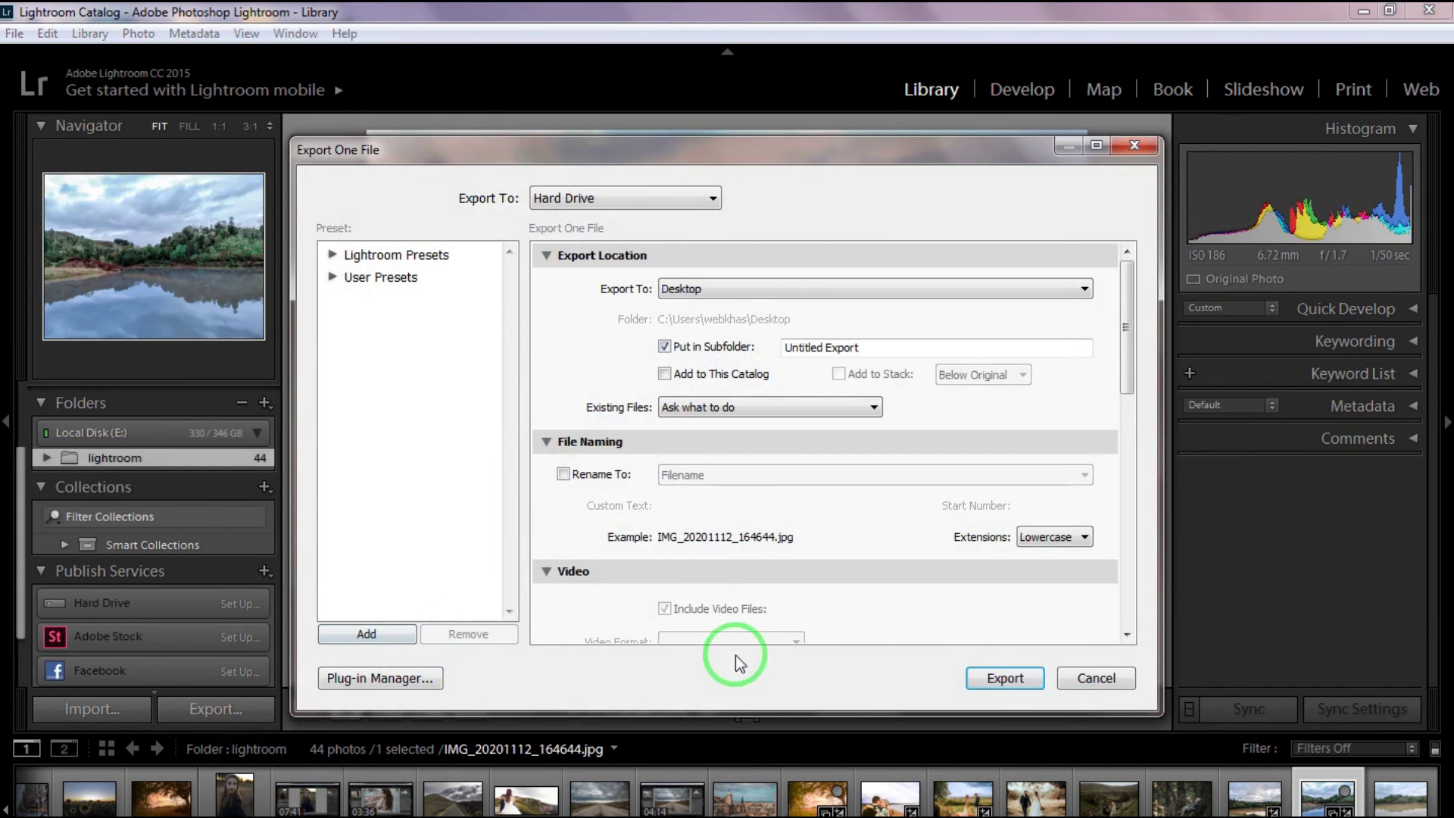